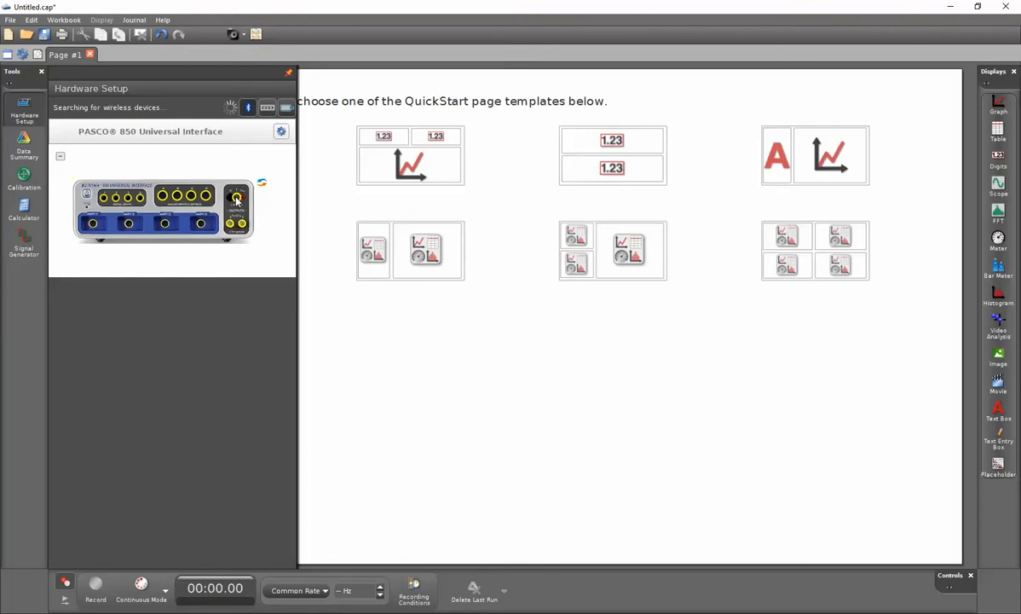
Add an Output Voltage-Current Sensor to output 1 and an Output Voltage Sensor to output 2 of the 850 interface, keeping Hardware Setup pinned open.
{"action": "left_click", "coordinate": [237, 199]}
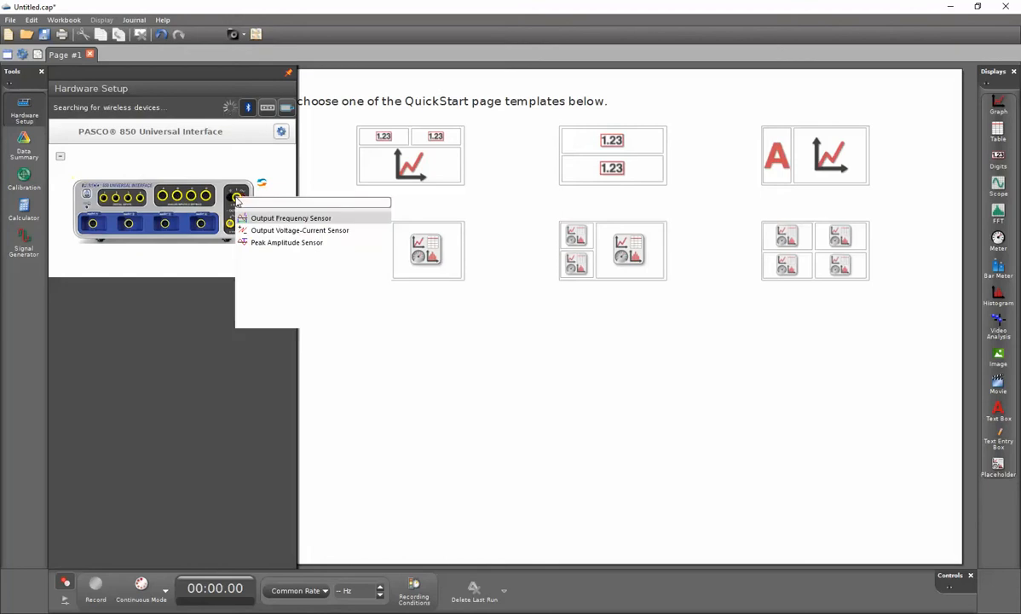
{"action": "left_click", "coordinate": [271, 233]}
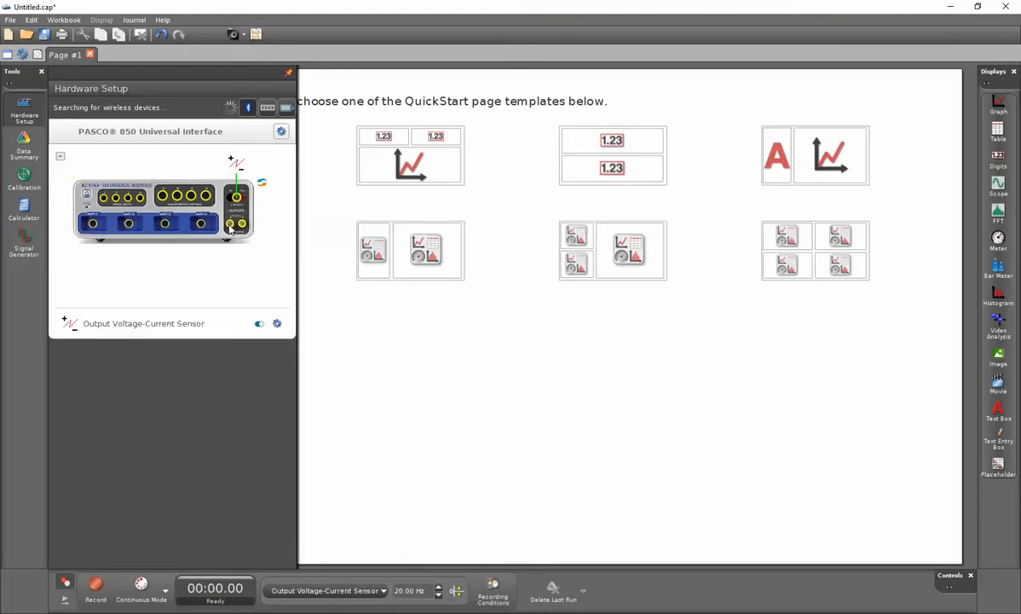
{"action": "left_click", "coordinate": [230, 227]}
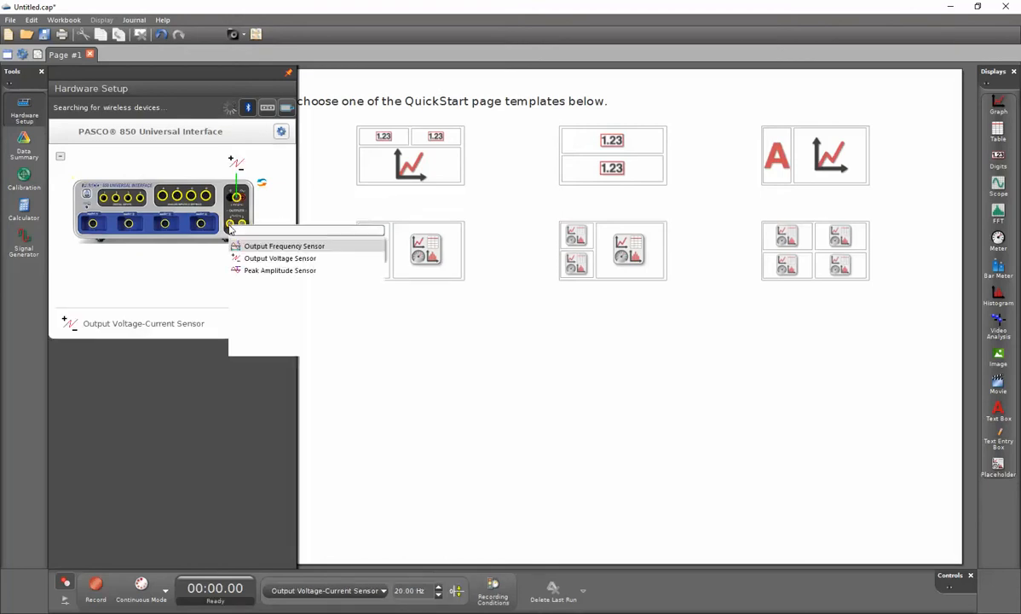
{"action": "left_click", "coordinate": [251, 260]}
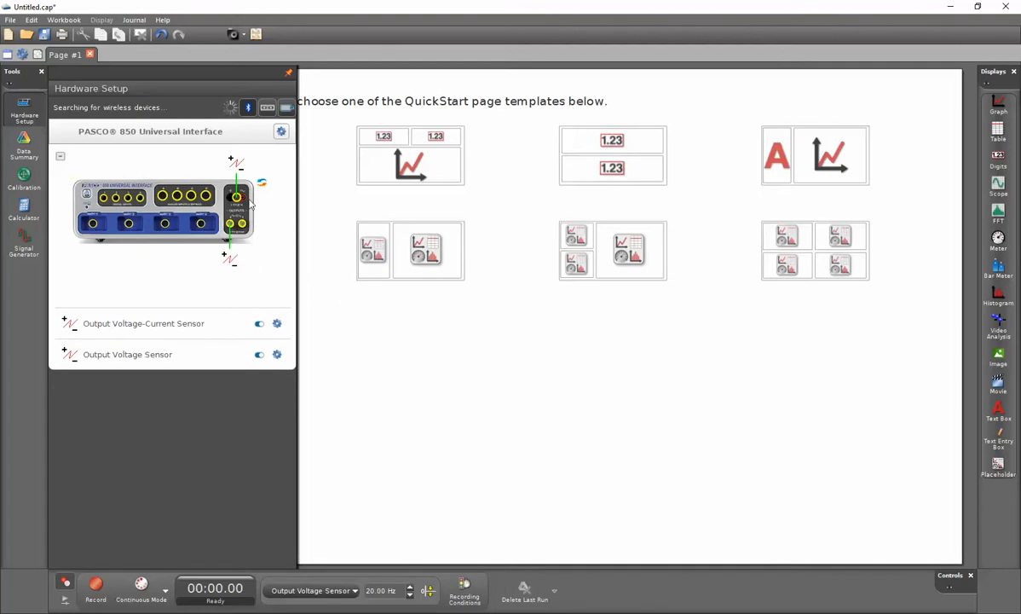
{"action": "left_click", "coordinate": [287, 75]}
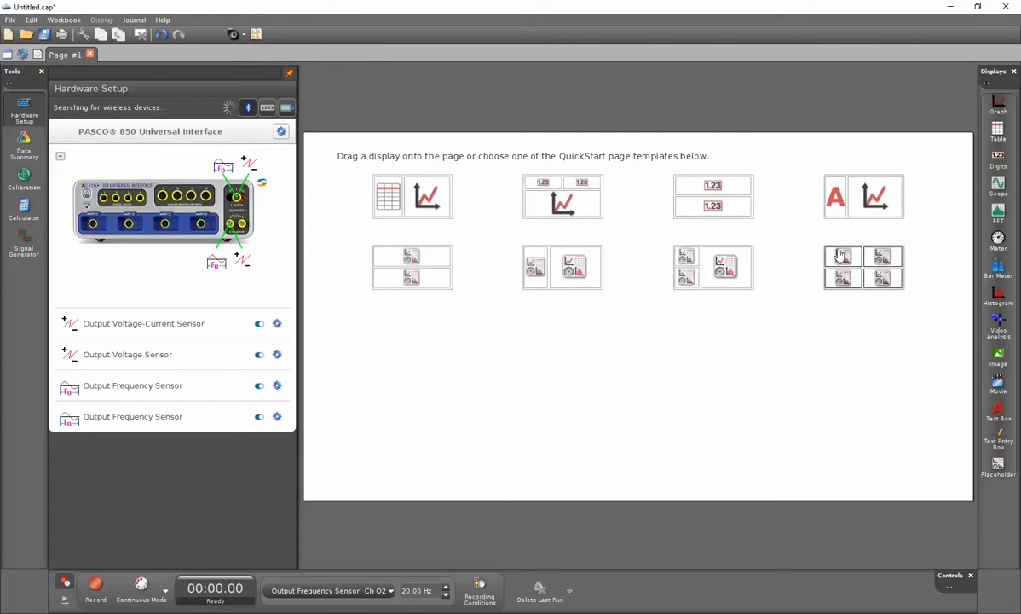
Add a Scope display to the page and set the recording mode to Fast Monitor Mode.
{"action": "double_click", "coordinate": [997, 186]}
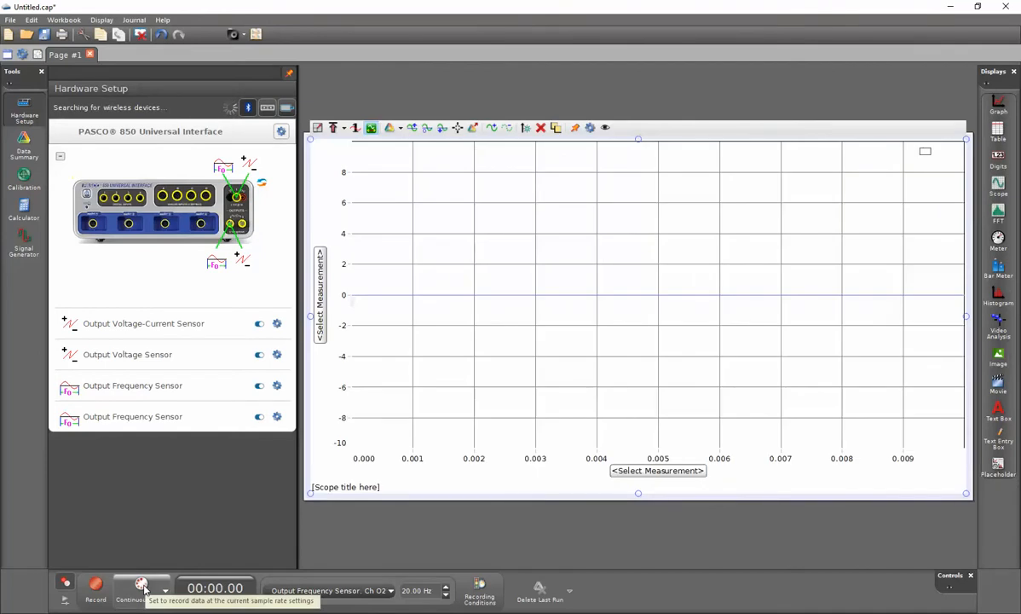
{"action": "left_click", "coordinate": [144, 589]}
{"action": "left_click", "coordinate": [150, 612]}
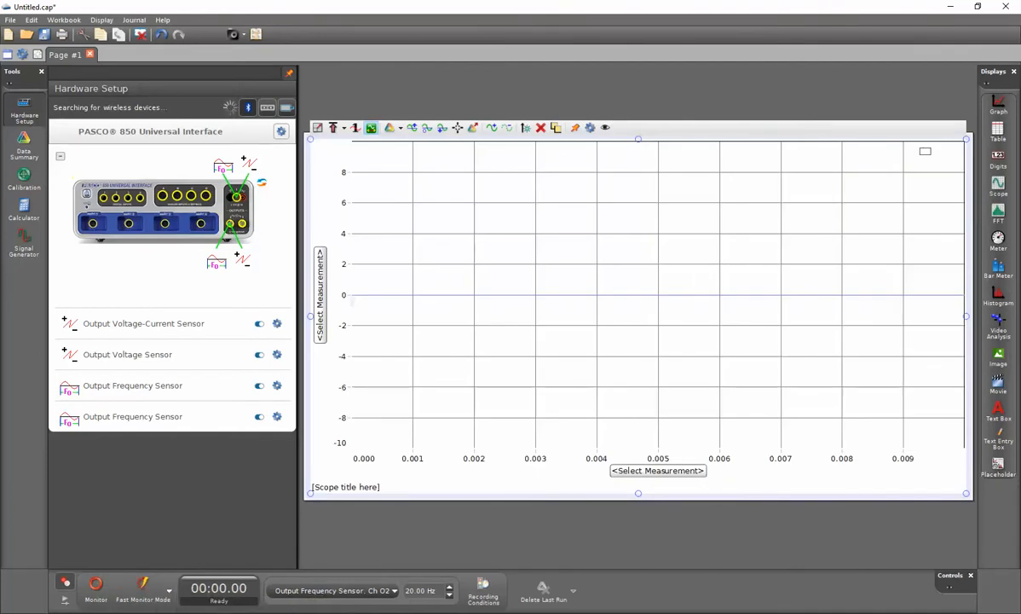
Assign Output Voltage, Ch O1 (V) to the scope's vertical axis and add Output Voltage, Ch O2 (V) as a similar measurement.
{"action": "left_click", "coordinate": [322, 313]}
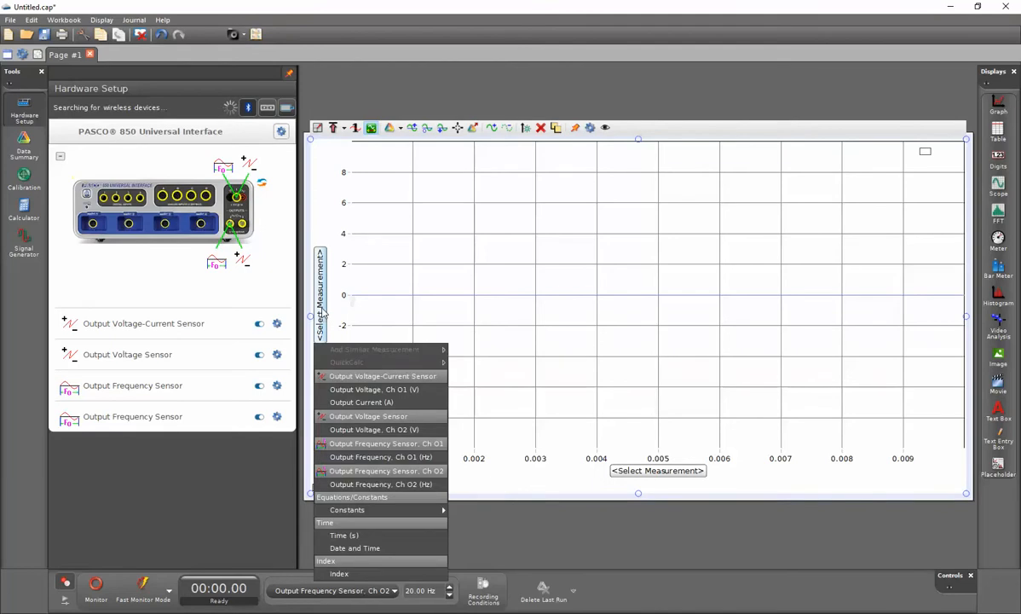
{"action": "left_click", "coordinate": [345, 391]}
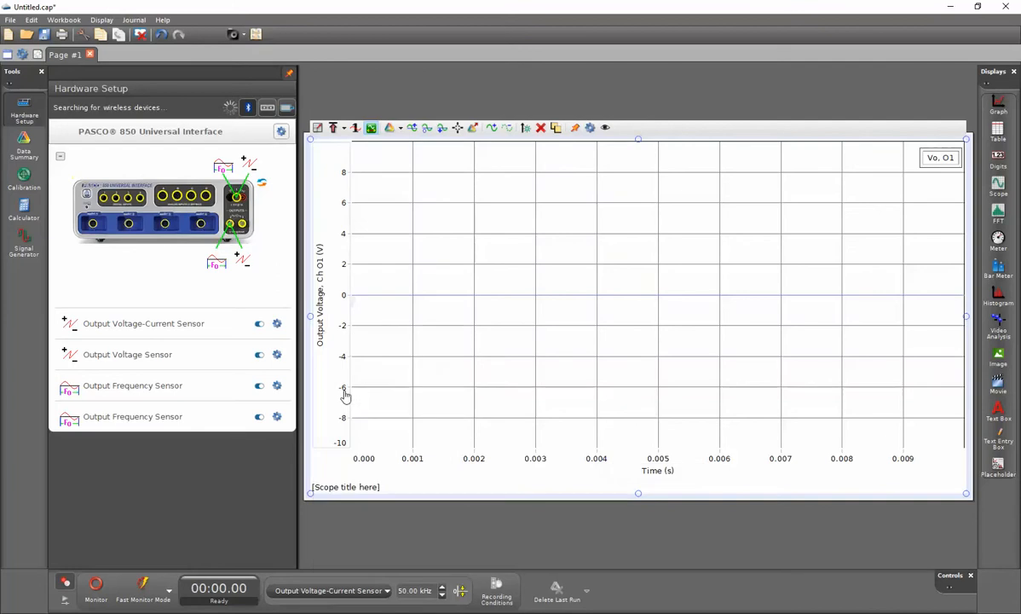
{"action": "left_click", "coordinate": [320, 313]}
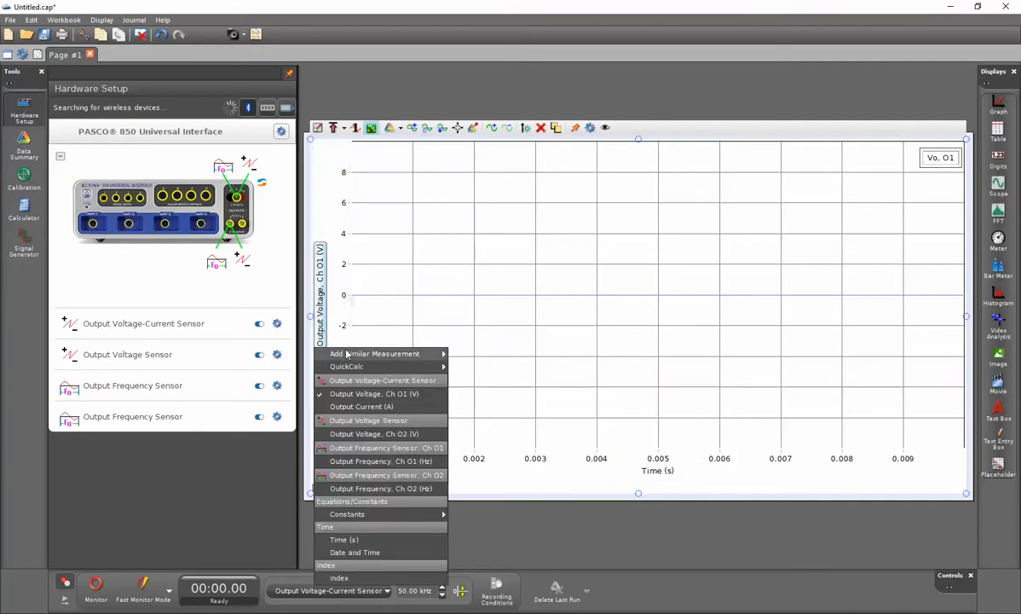
{"action": "mouse_move", "coordinate": [345, 356]}
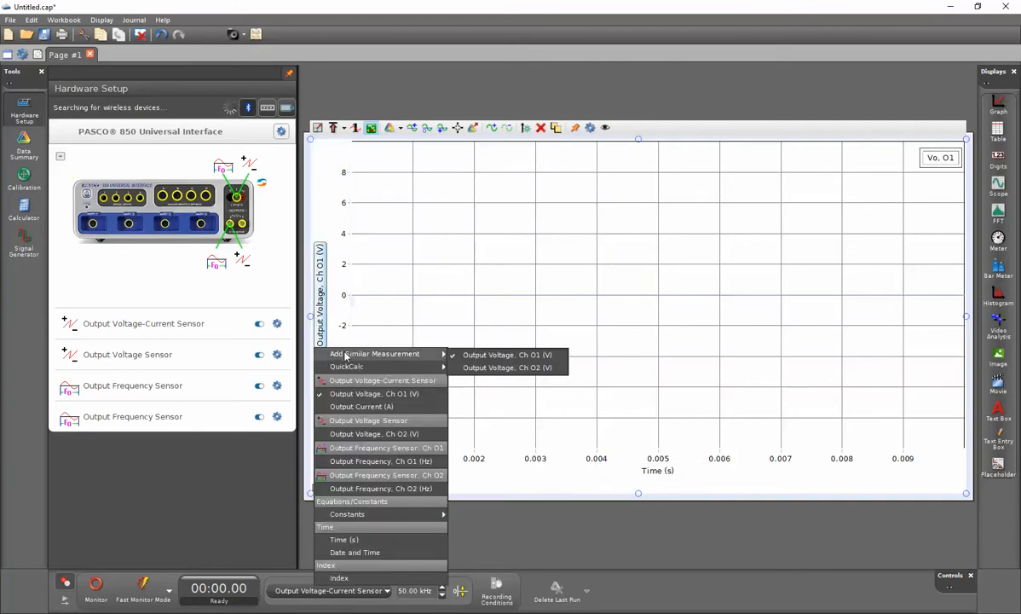
{"action": "left_click", "coordinate": [497, 367]}
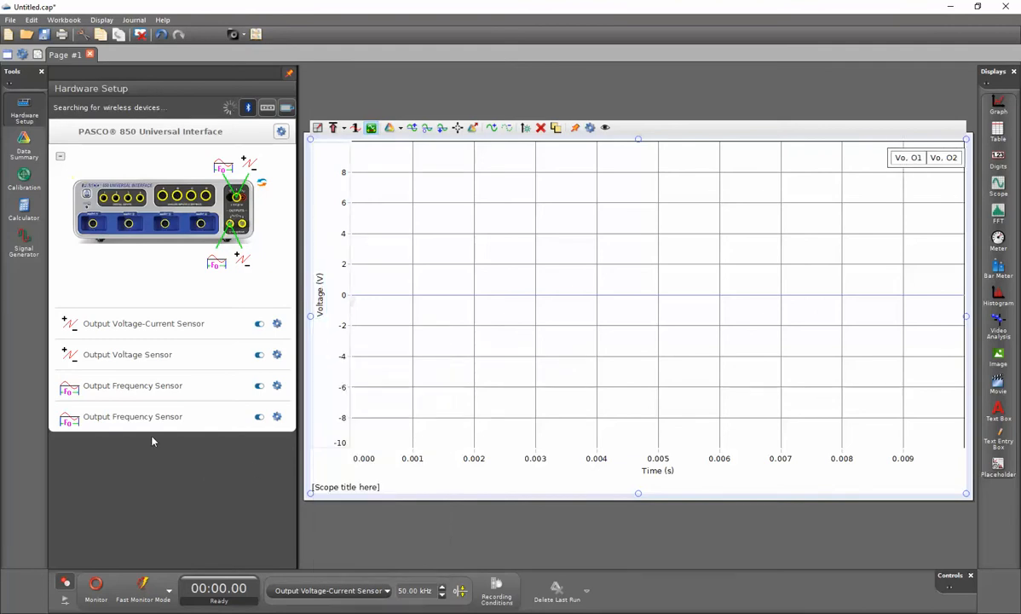
Show the Signal Generator in place of Hardware Setup and set 850 Output 1 to Auto.
{"action": "left_click", "coordinate": [25, 245]}
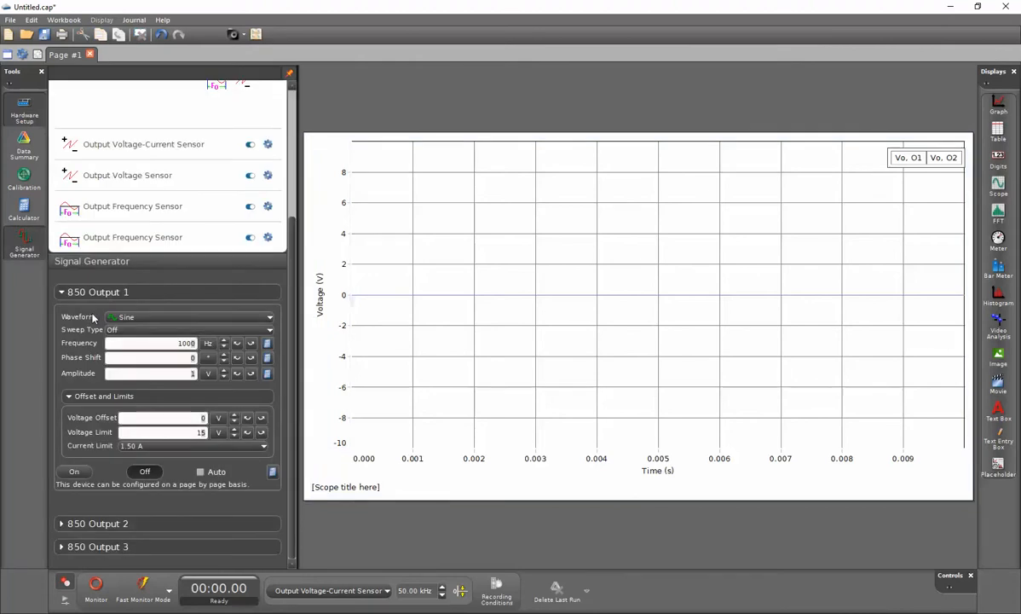
{"action": "scroll", "coordinate": [184, 206], "scroll_direction": "up", "scroll_amount": 5}
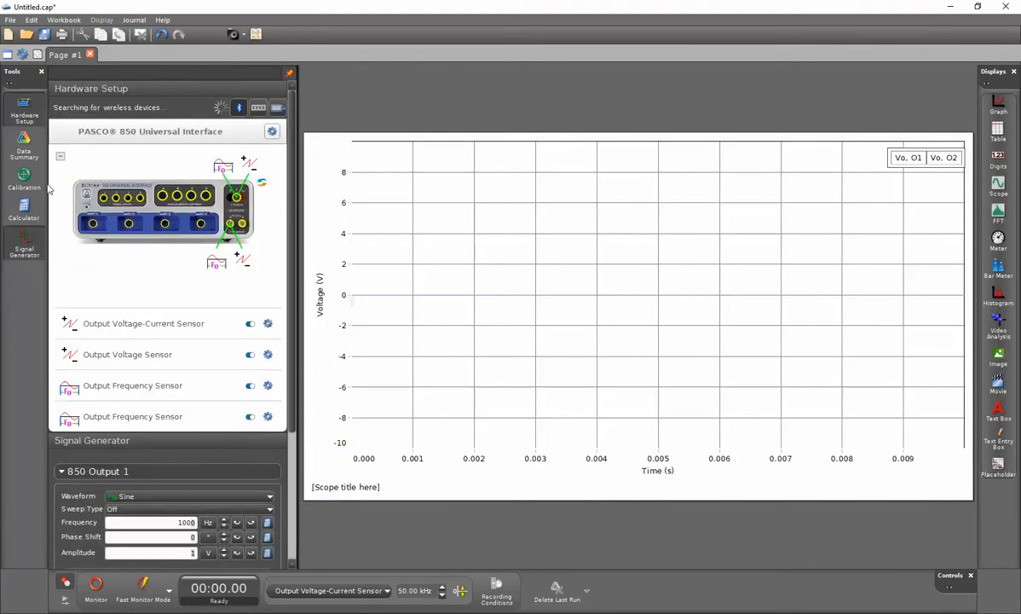
{"action": "left_click", "coordinate": [24, 111]}
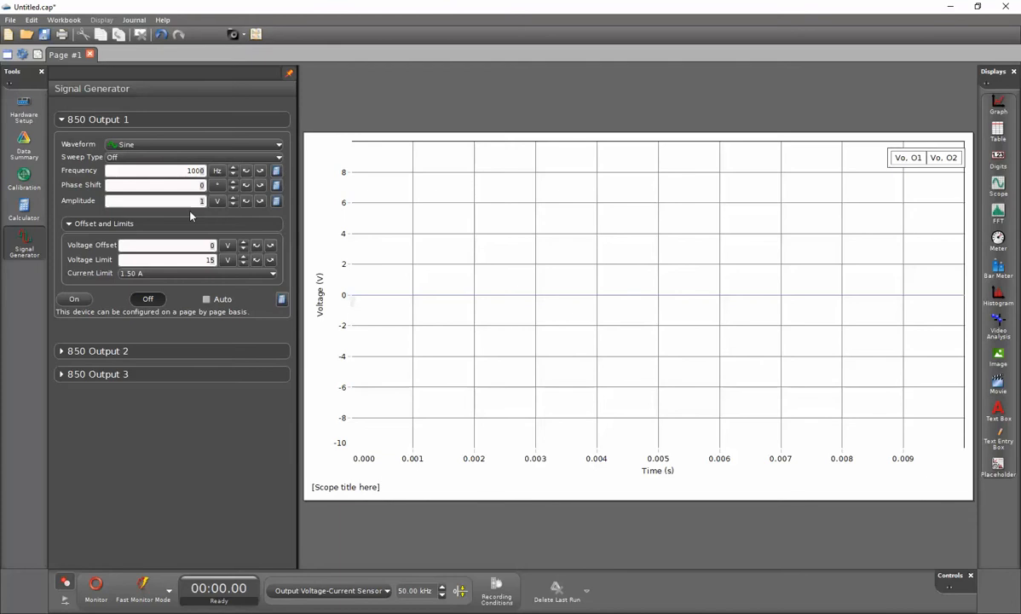
{"action": "left_click", "coordinate": [207, 300]}
Set the 850 Output 2 frequency slightly above 1000 Hz, set that output to Auto, and close the Signal Generator.
{"action": "left_click", "coordinate": [60, 351]}
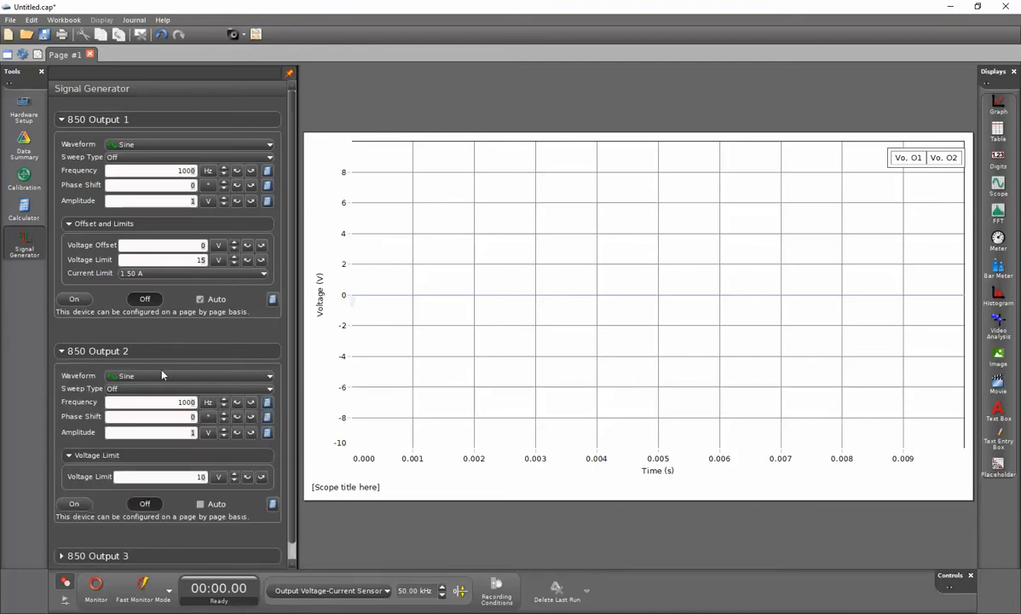
{"action": "left_click", "coordinate": [195, 401]}
{"action": "key", "text": "BackSpace"}
{"action": "key", "text": "BackSpace"}
{"action": "key", "text": "BackSpace"}
{"action": "type", "text": "2"}
{"action": "left_click", "coordinate": [201, 504]}
{"action": "left_click", "coordinate": [24, 245]}
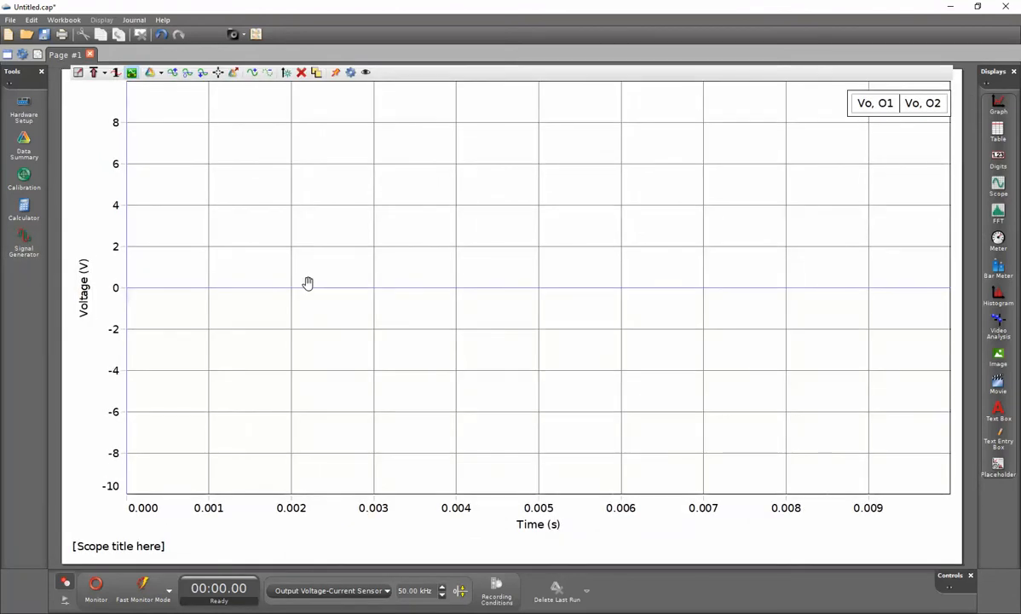
Monitor both output voltages with the scope axes scaled to fit the data and the trigger turned on, ending with monitoring stopped.
{"action": "left_click", "coordinate": [95, 587]}
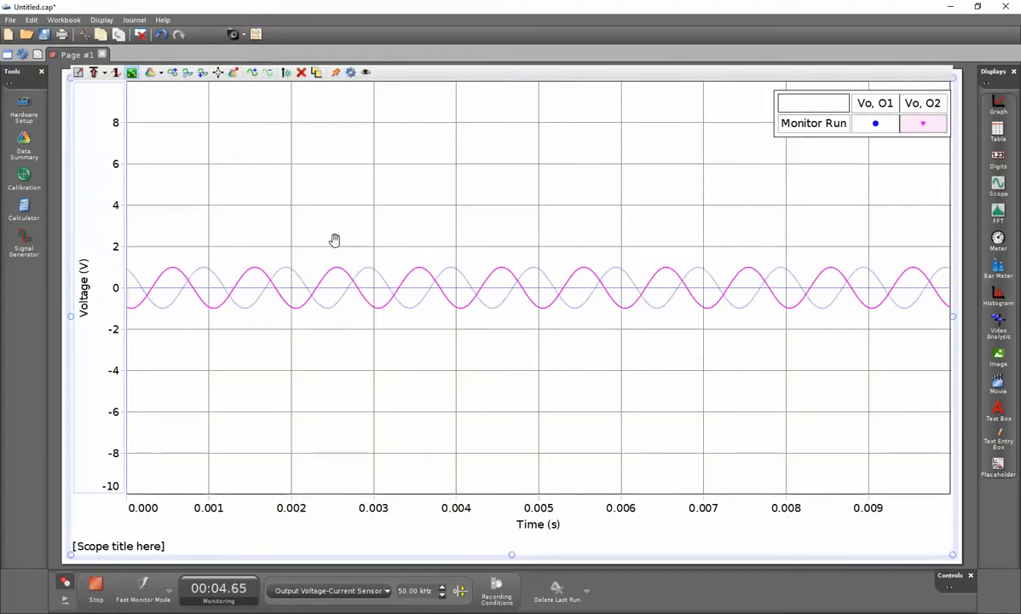
{"action": "left_click", "coordinate": [81, 75]}
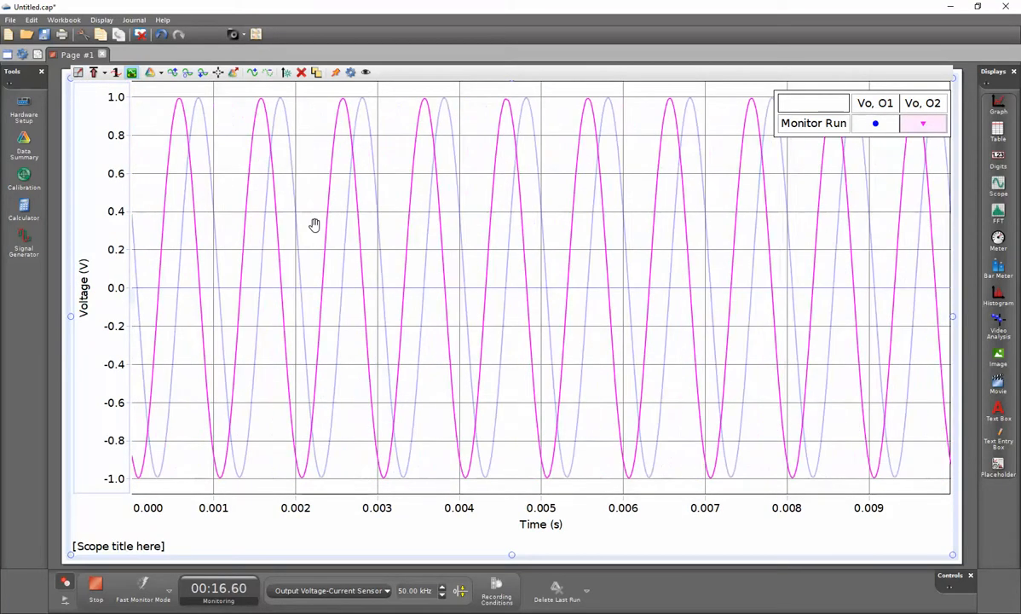
{"action": "left_click", "coordinate": [94, 73]}
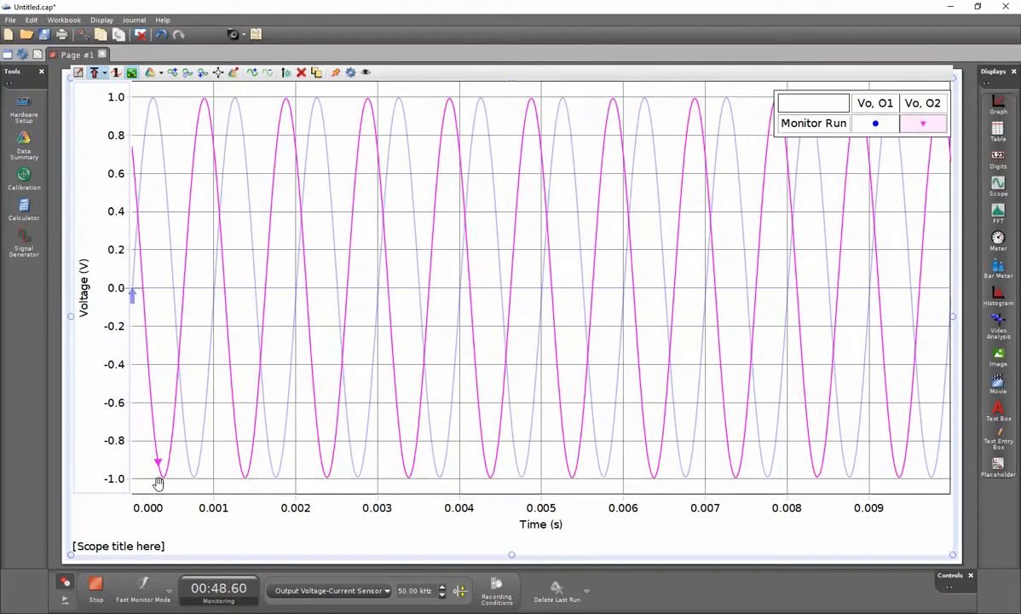
{"action": "left_click", "coordinate": [95, 583]}
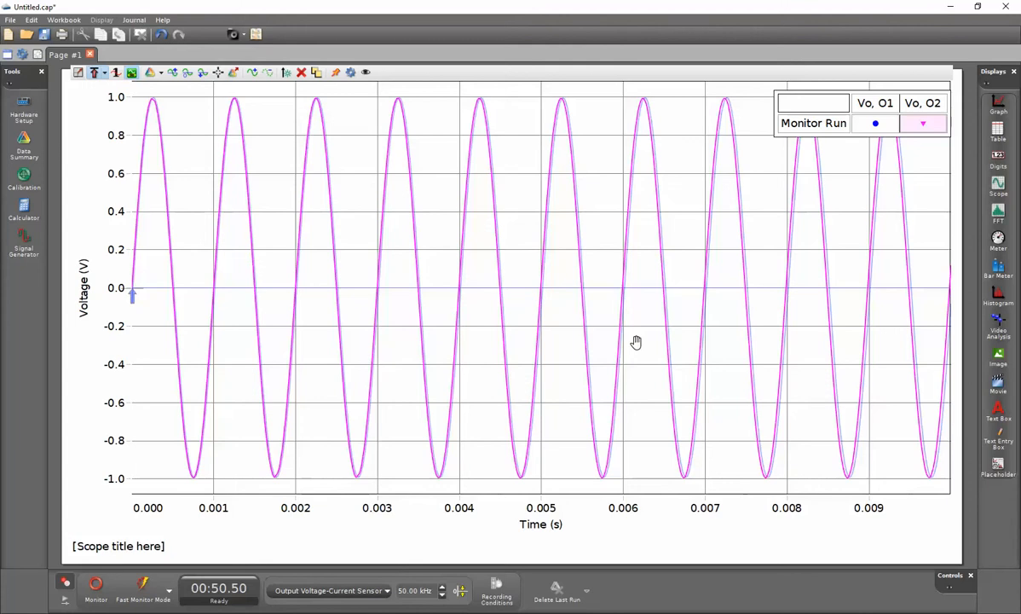
Take a new short monitor run and save the scope traces as a data snapshot, checking it in the list of runs.
{"action": "left_click", "coordinate": [97, 586]}
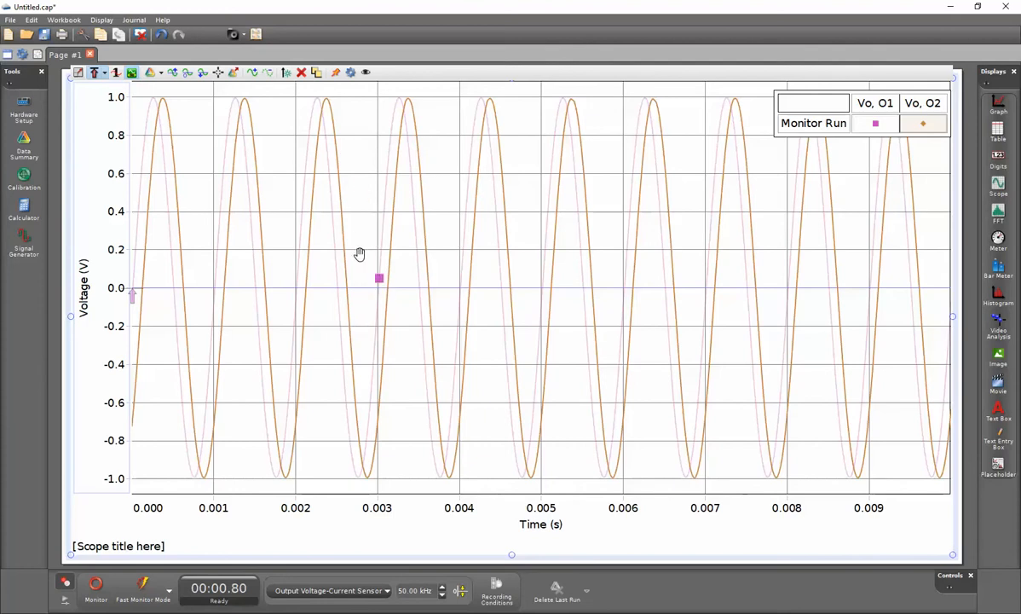
{"action": "left_click", "coordinate": [233, 74]}
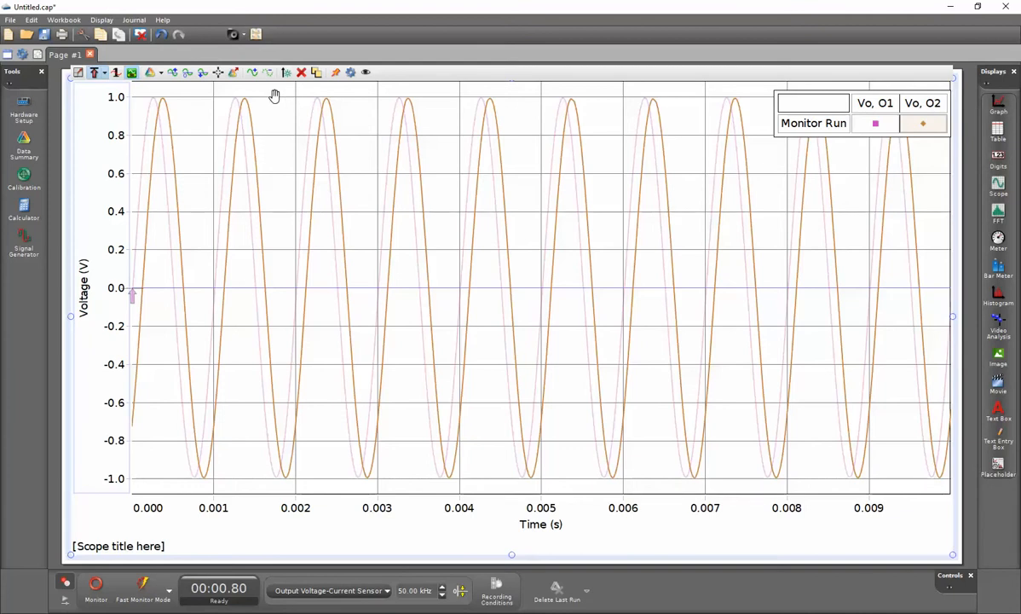
{"action": "left_click", "coordinate": [162, 73]}
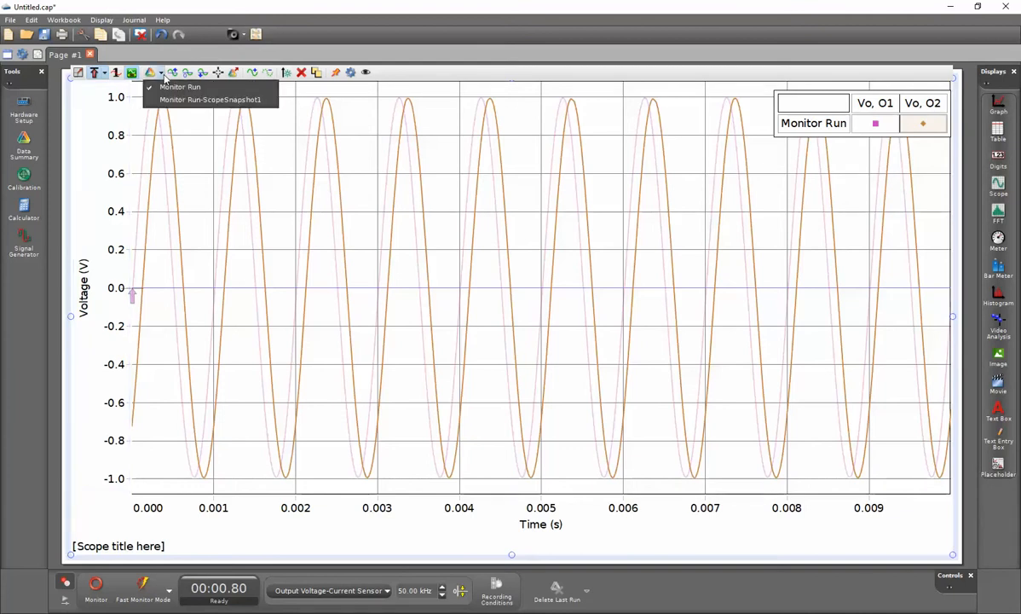
{"action": "left_click", "coordinate": [400, 87]}
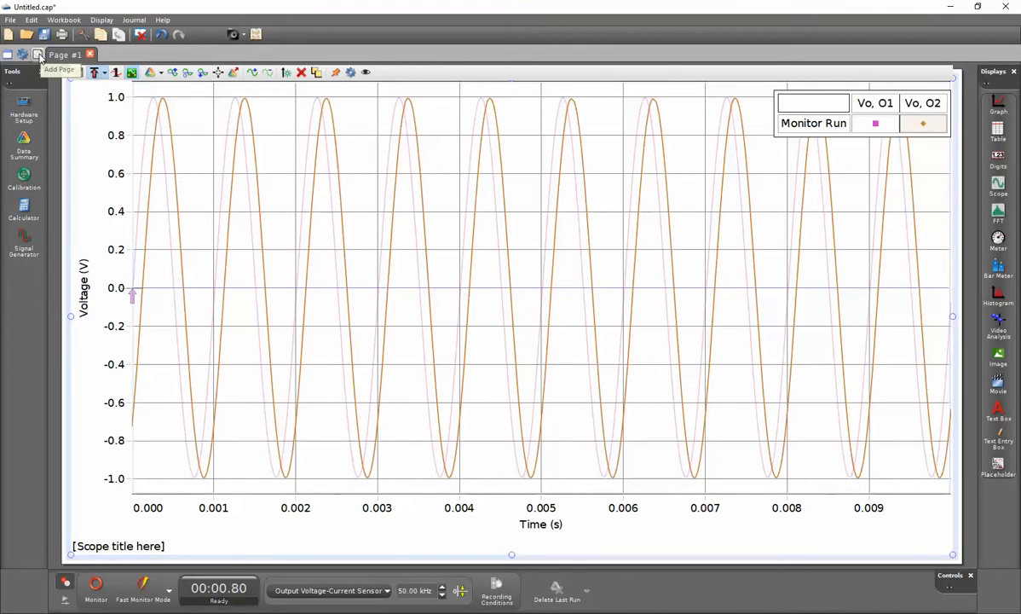
Add a second page with a Graph display and plot Output Voltage, Ch O1 (V) on its vertical axis.
{"action": "left_click", "coordinate": [39, 56]}
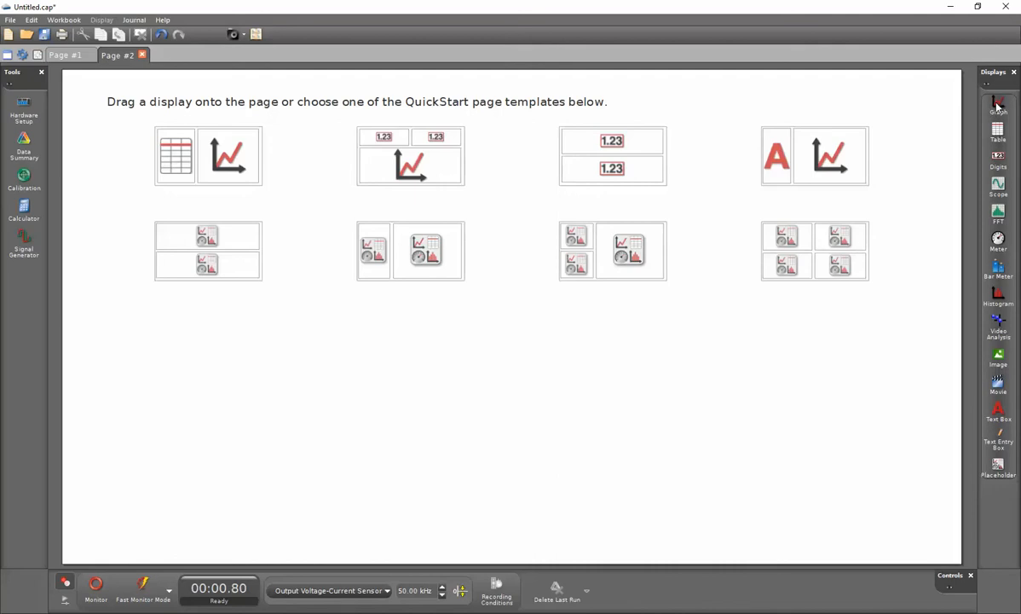
{"action": "left_click_drag", "start_coordinate": [998, 106], "coordinate": [558, 303]}
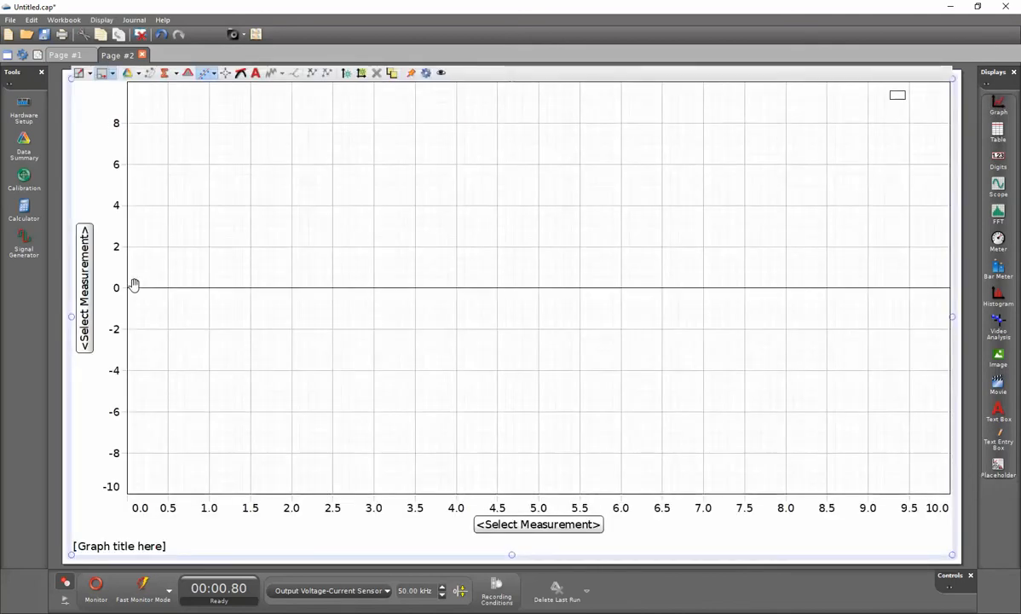
{"action": "left_click", "coordinate": [86, 297]}
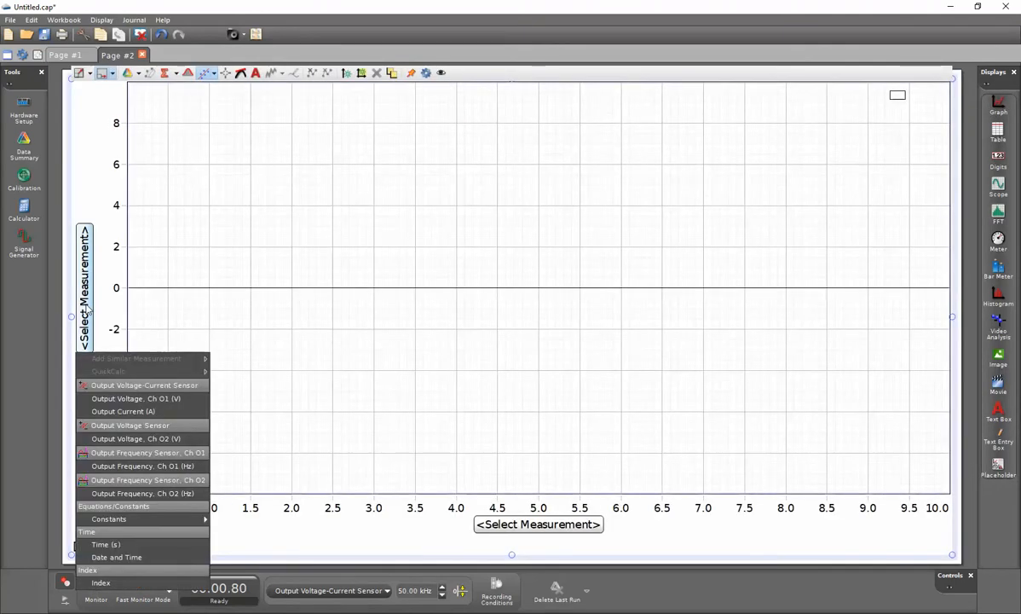
{"action": "left_click", "coordinate": [120, 398]}
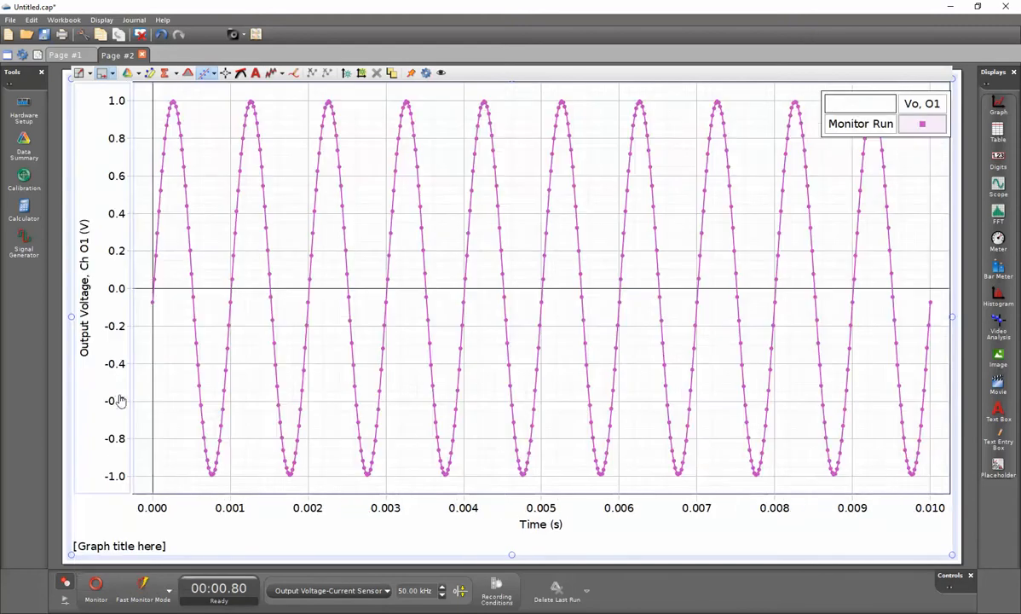
Change the graph's vertical measurement to Output Voltage, Ch O2 (V) and add Output Voltage, Ch O1 (V) as a similar measurement.
{"action": "left_click", "coordinate": [87, 323]}
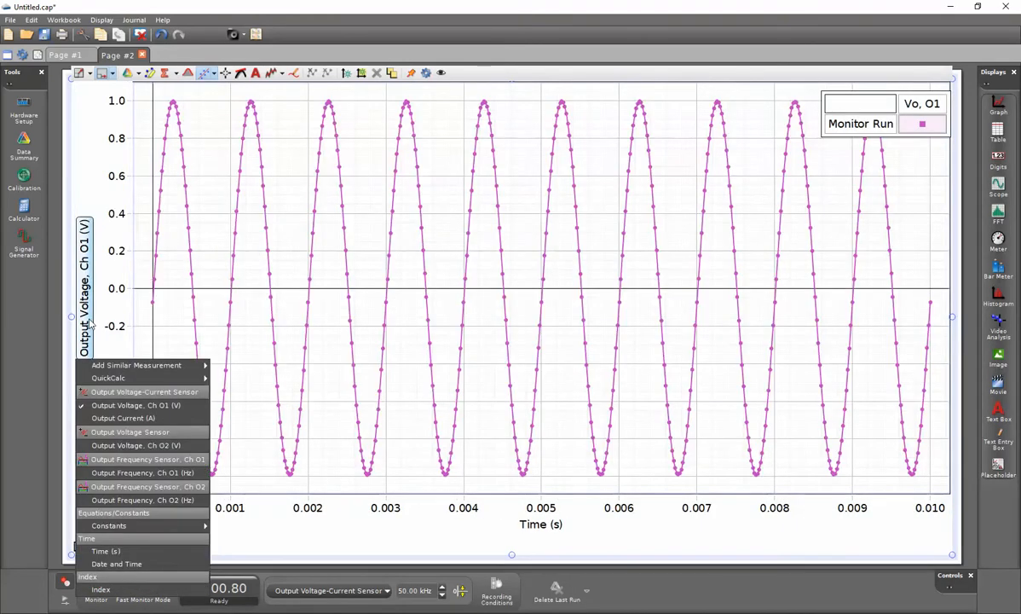
{"action": "left_click", "coordinate": [125, 445]}
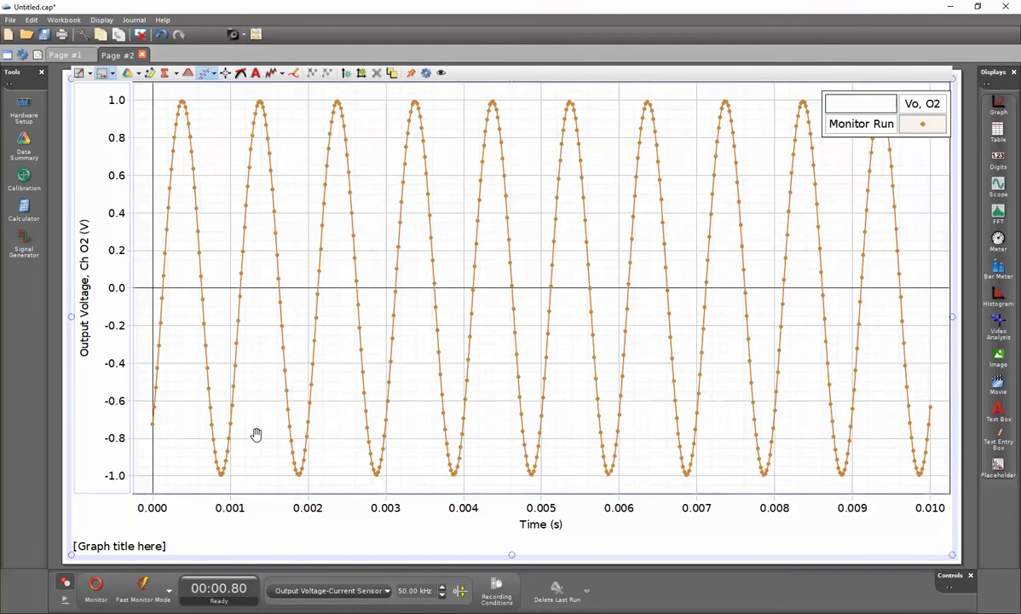
{"action": "left_click", "coordinate": [85, 318]}
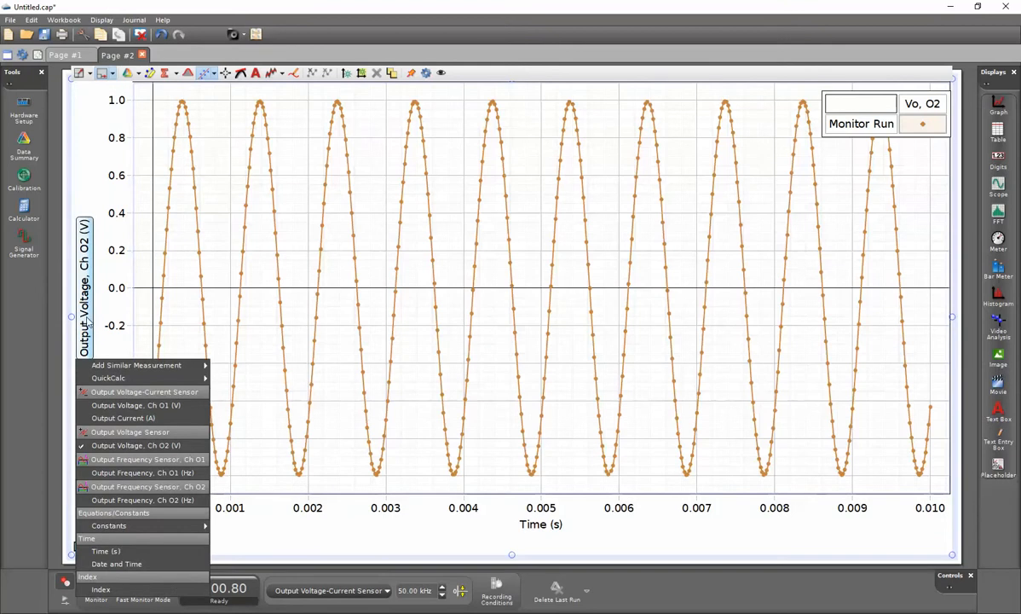
{"action": "mouse_move", "coordinate": [117, 367]}
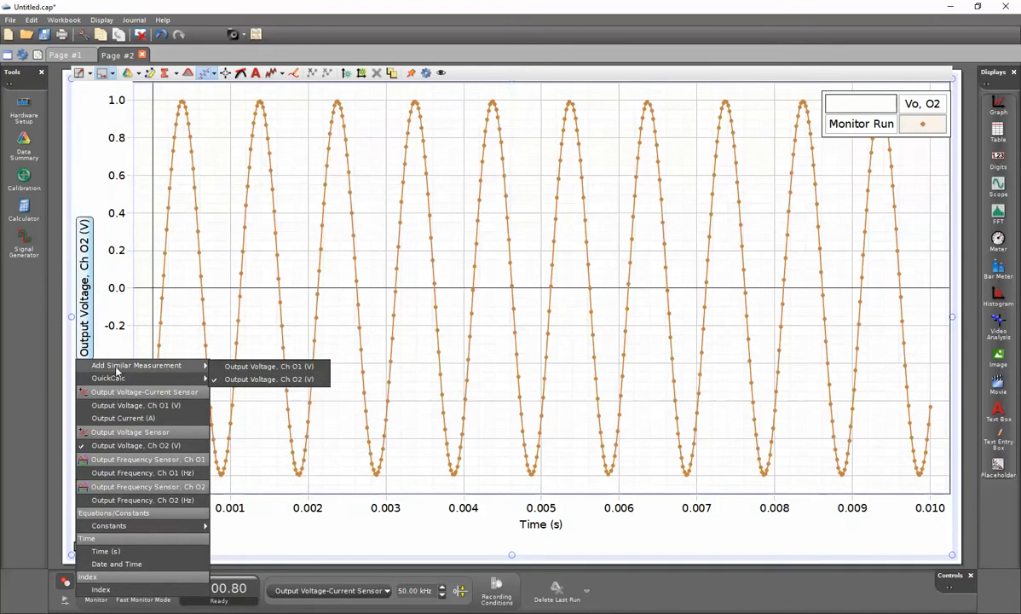
{"action": "left_click", "coordinate": [247, 366]}
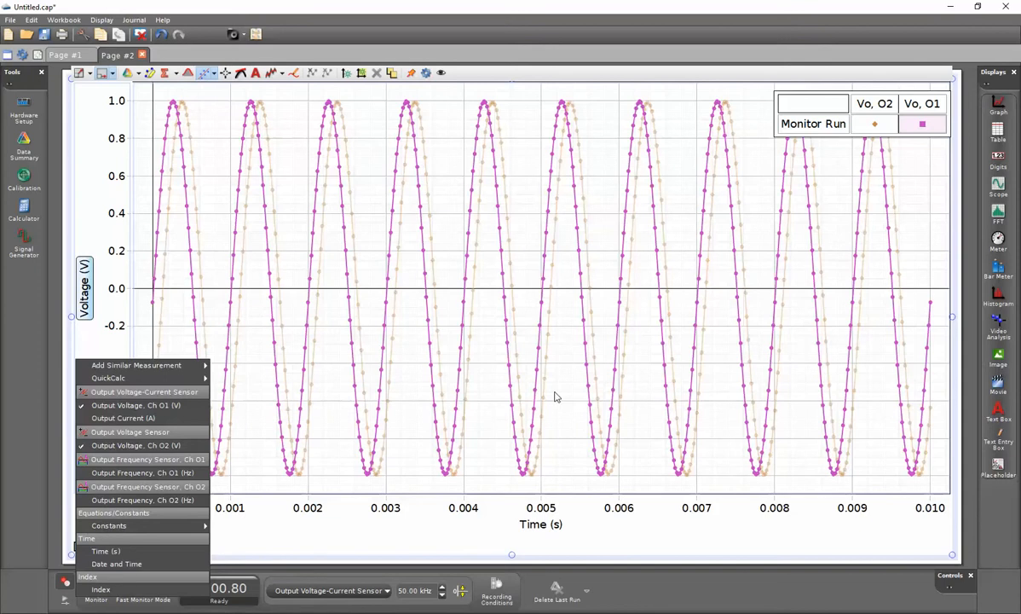
{"action": "left_click", "coordinate": [331, 532]}
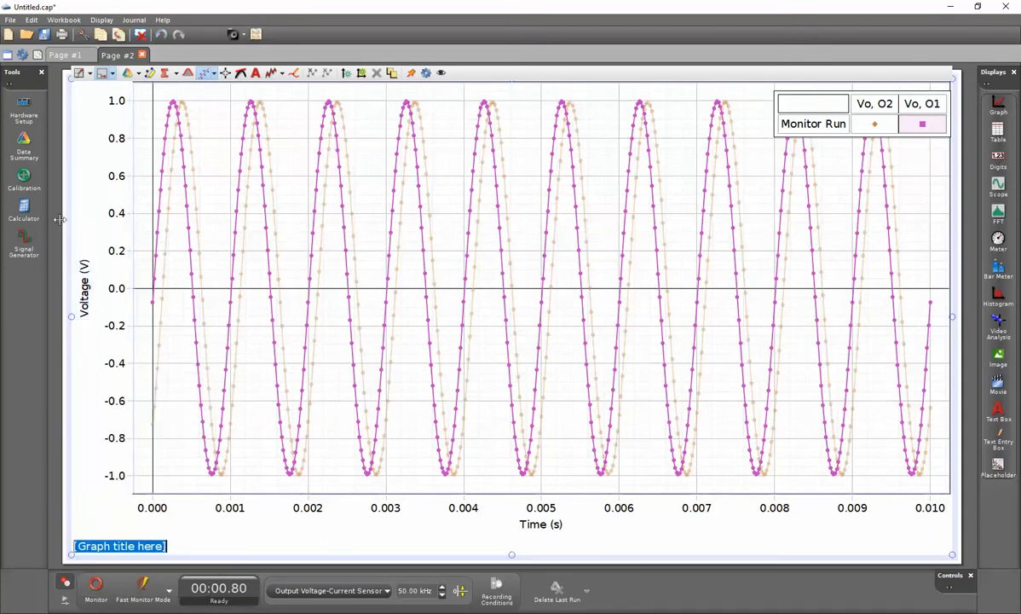
Create a calculation beats=[Output Voltage, Ch O1 (V)]+[Output Voltage, Ch O2 (V)] in the Calculator.
{"action": "left_click", "coordinate": [25, 210]}
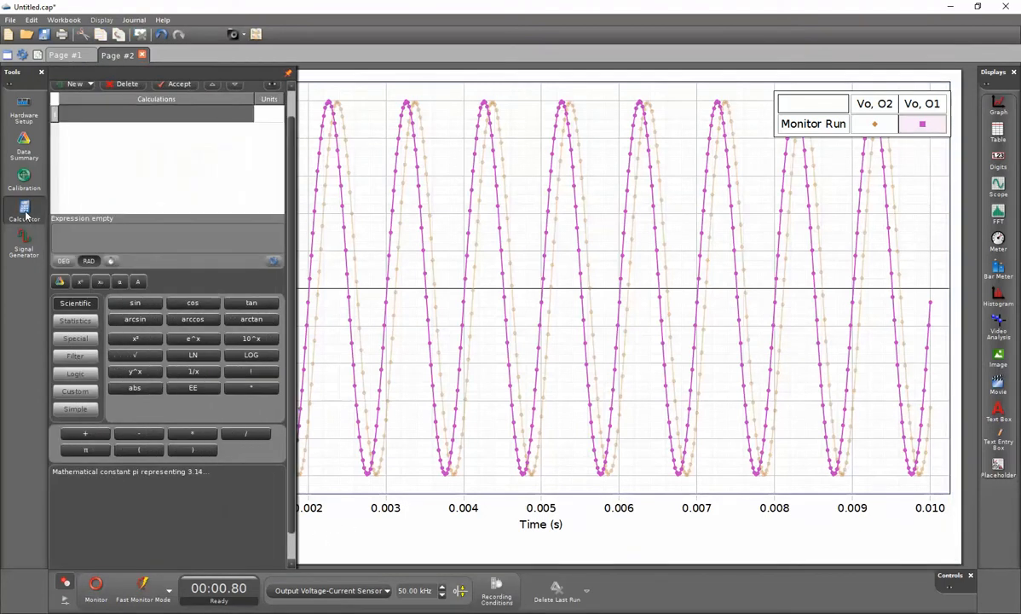
{"action": "left_click", "coordinate": [74, 114]}
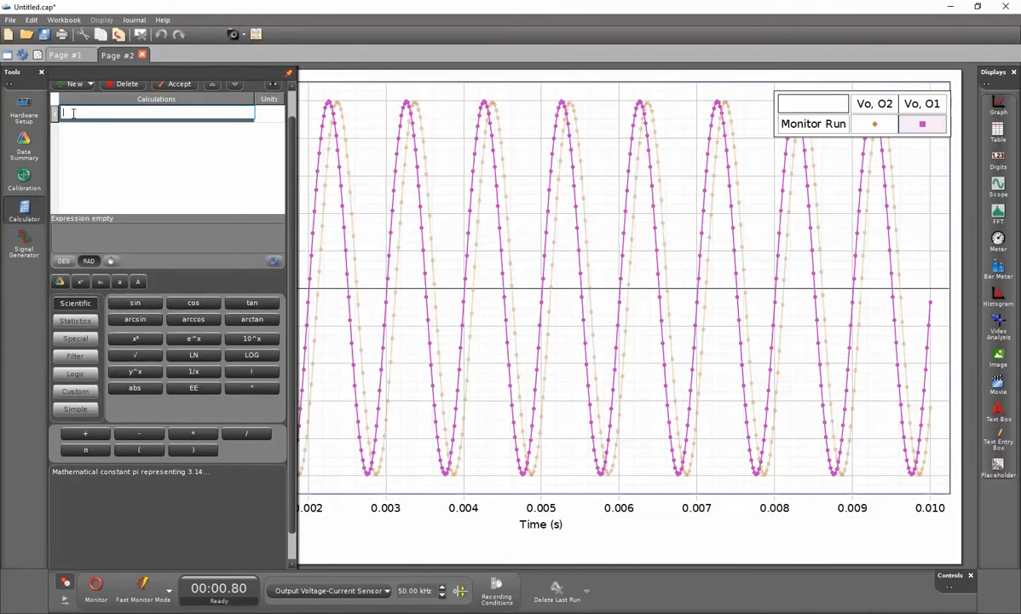
{"action": "type", "text": "beats="}
{"action": "type", "text": "["}
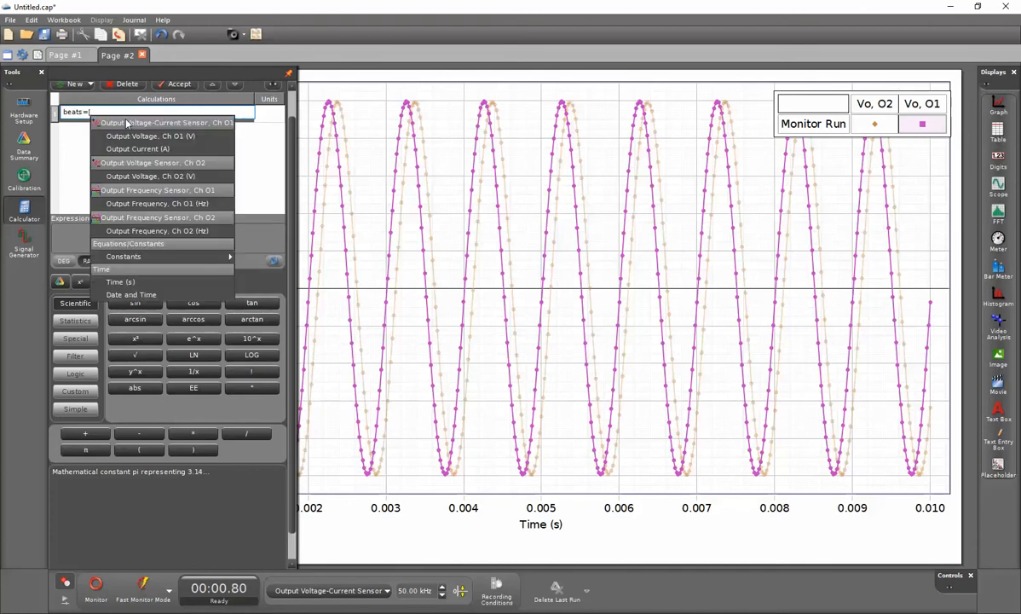
{"action": "left_click", "coordinate": [134, 138]}
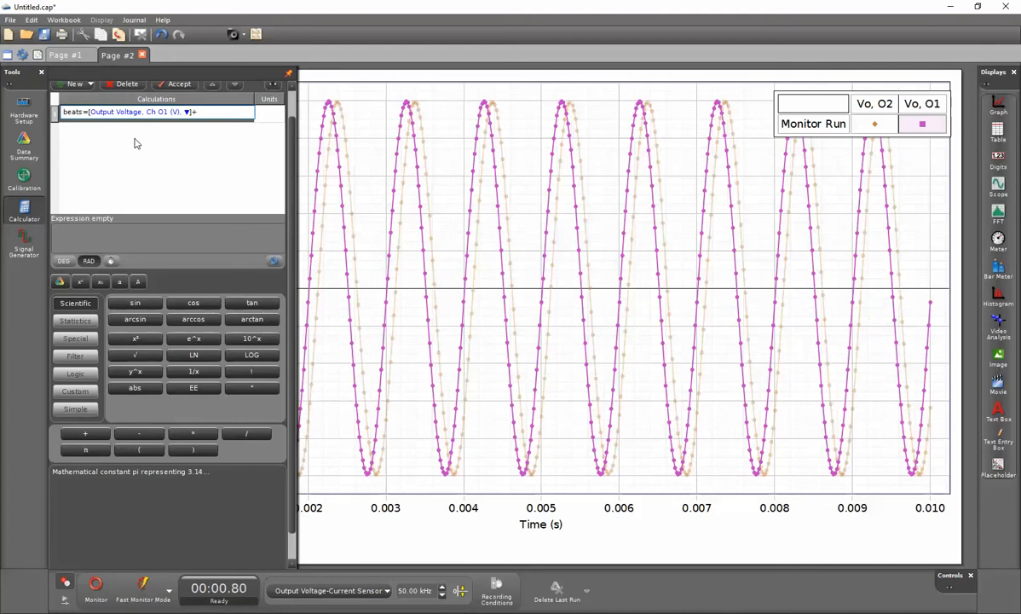
{"action": "right_click", "coordinate": [208, 112]}
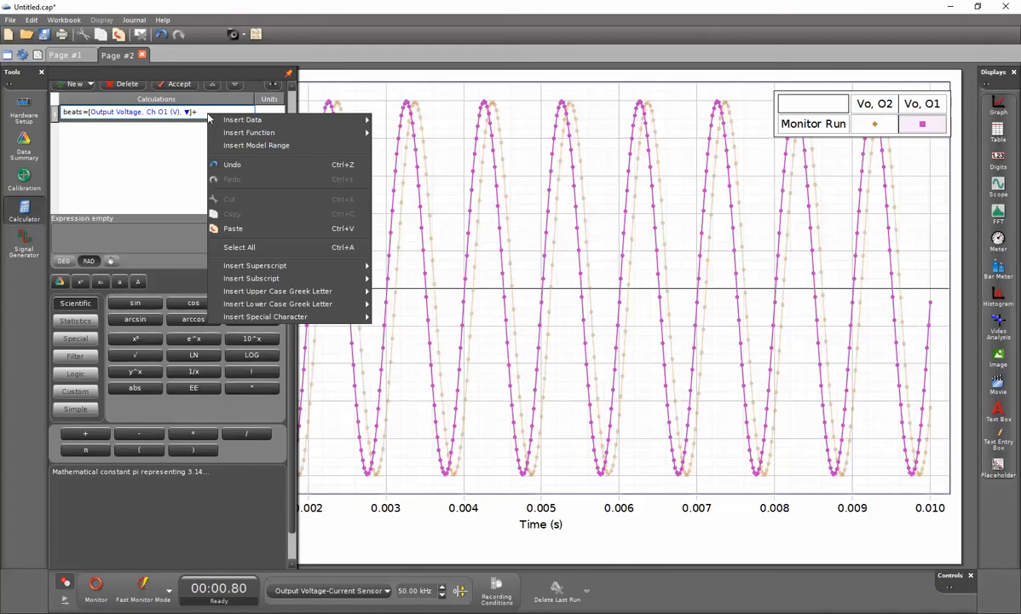
{"action": "mouse_move", "coordinate": [244, 123]}
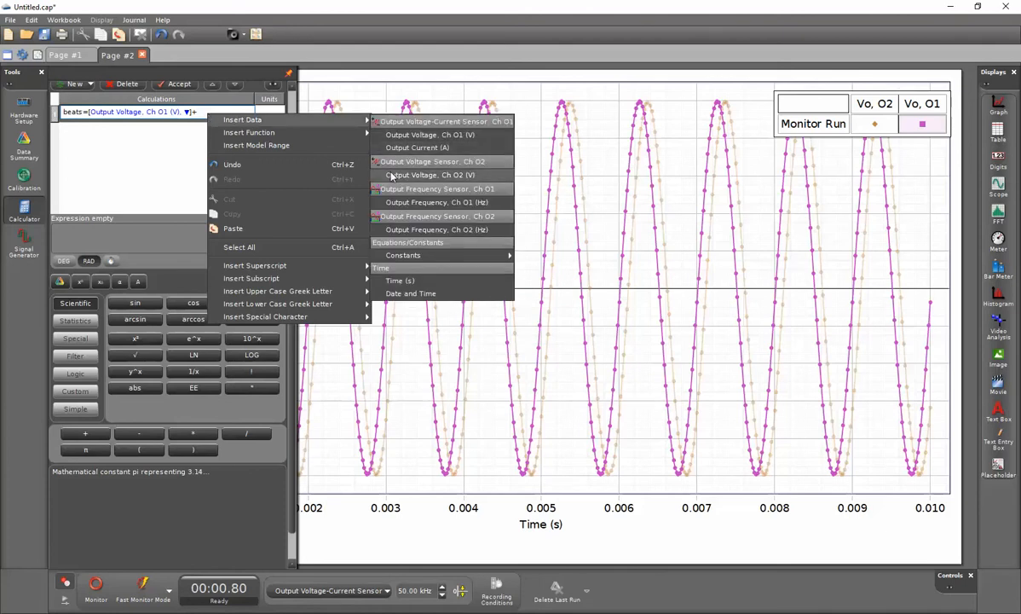
{"action": "left_click", "coordinate": [392, 177]}
Set the units of the beats calculation to V and plot beats (V) on the graph's vertical axis.
{"action": "left_click", "coordinate": [273, 115]}
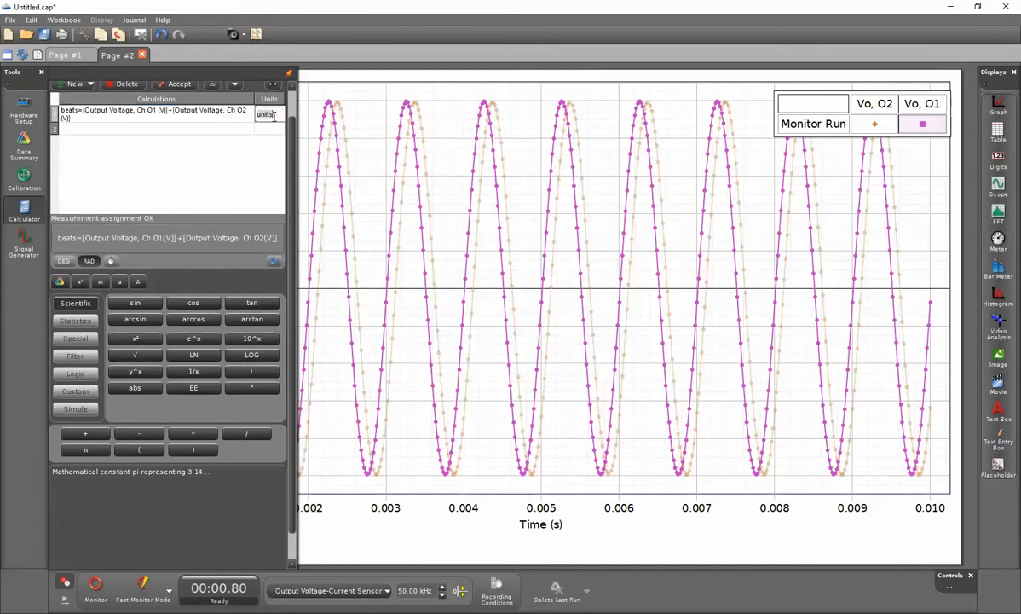
{"action": "type", "text": "V"}
{"action": "key", "text": "Return"}
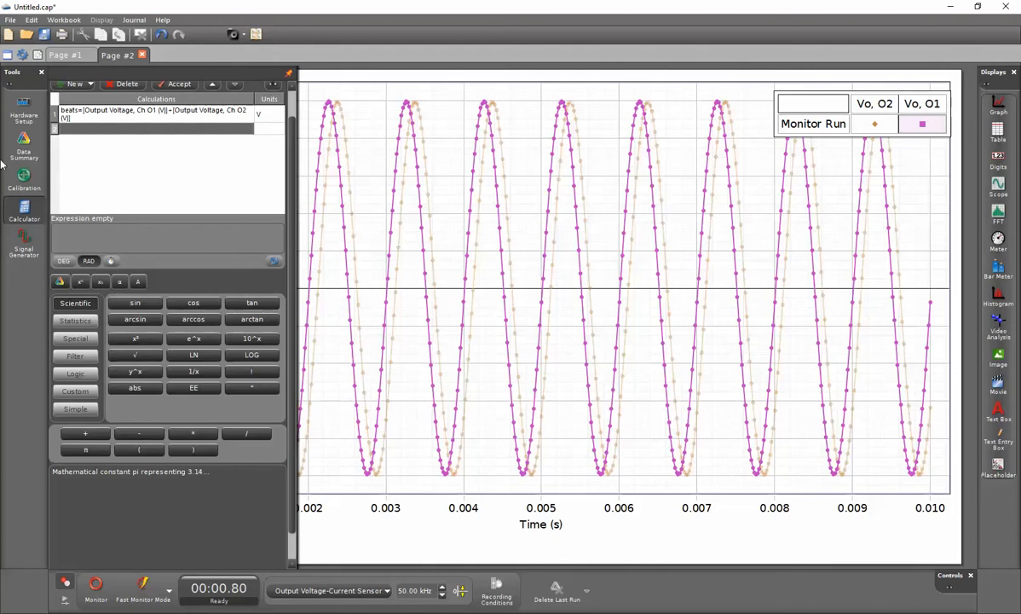
{"action": "left_click", "coordinate": [26, 206]}
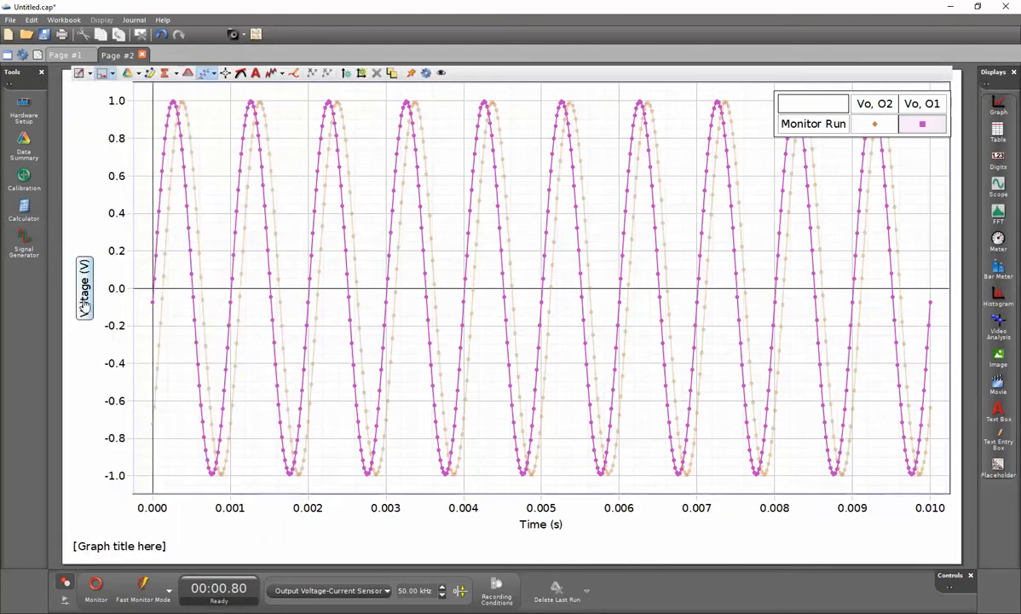
{"action": "left_click", "coordinate": [84, 302]}
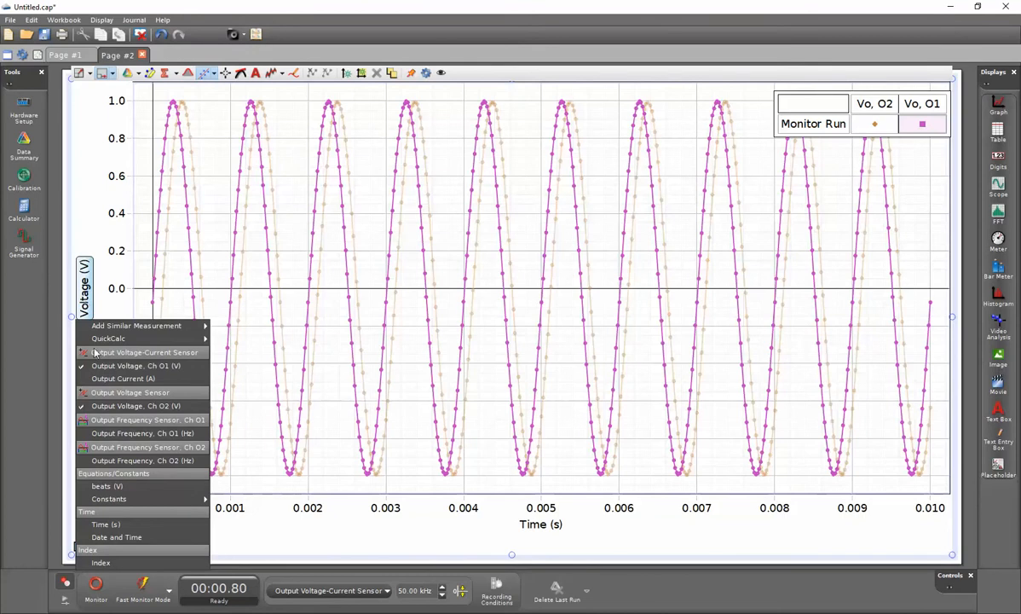
{"action": "left_click", "coordinate": [107, 486]}
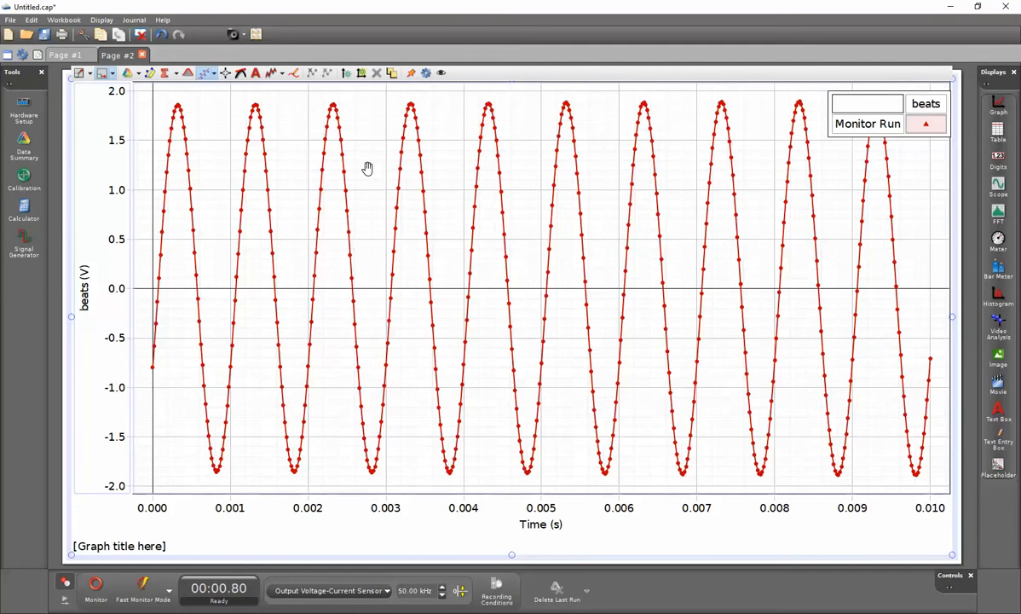
Return to Page #1 and set the frequency of 850 Output 2 to 1010 Hz in the Signal Generator.
{"action": "left_click", "coordinate": [68, 55]}
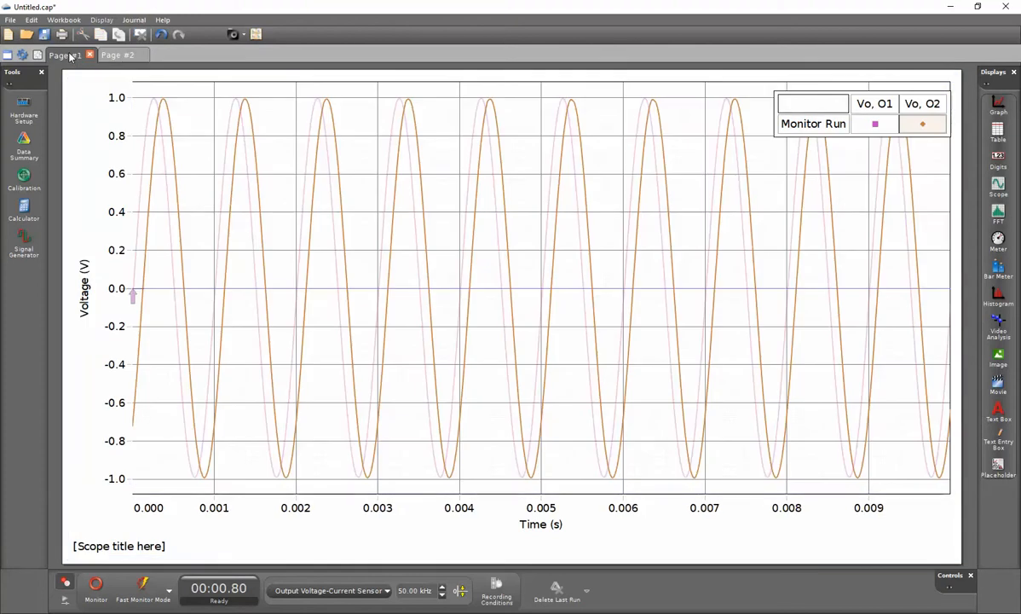
{"action": "left_click", "coordinate": [24, 246]}
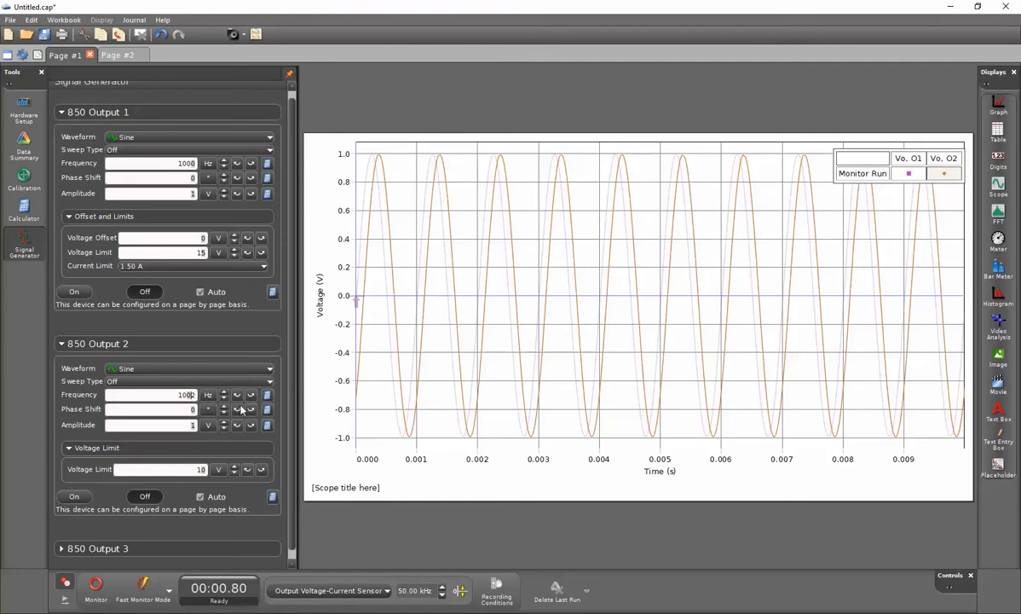
{"action": "key", "text": "Up"}
{"action": "key", "text": "BackSpace"}
Monitor both outputs with the scope's time axis extended to about 0.025 s, ending with monitoring stopped and a data snapshot taken of the traces.
{"action": "left_click", "coordinate": [96, 592]}
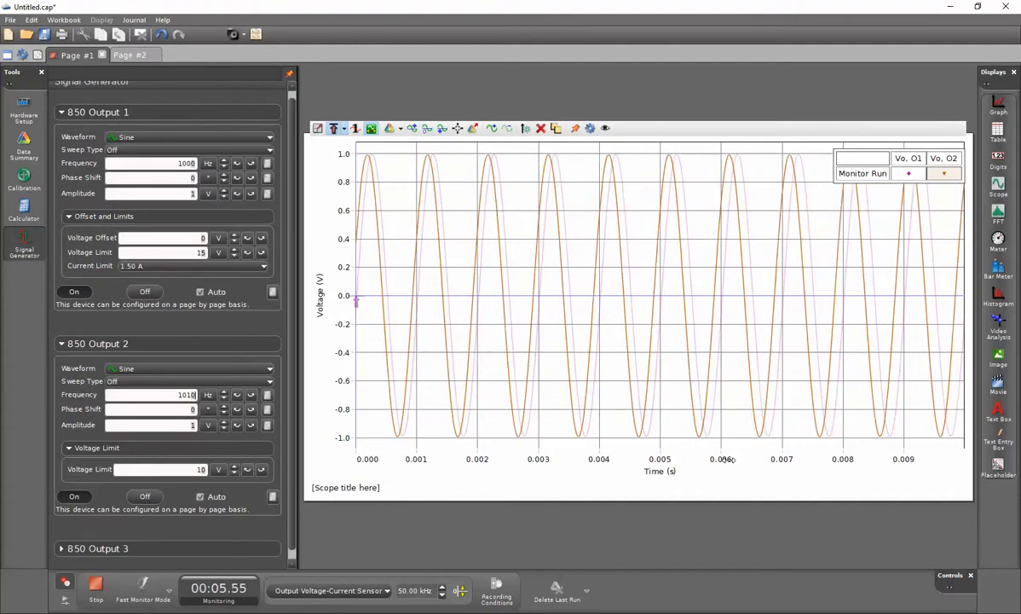
{"action": "left_click_drag", "start_coordinate": [720, 458], "coordinate": [652, 458]}
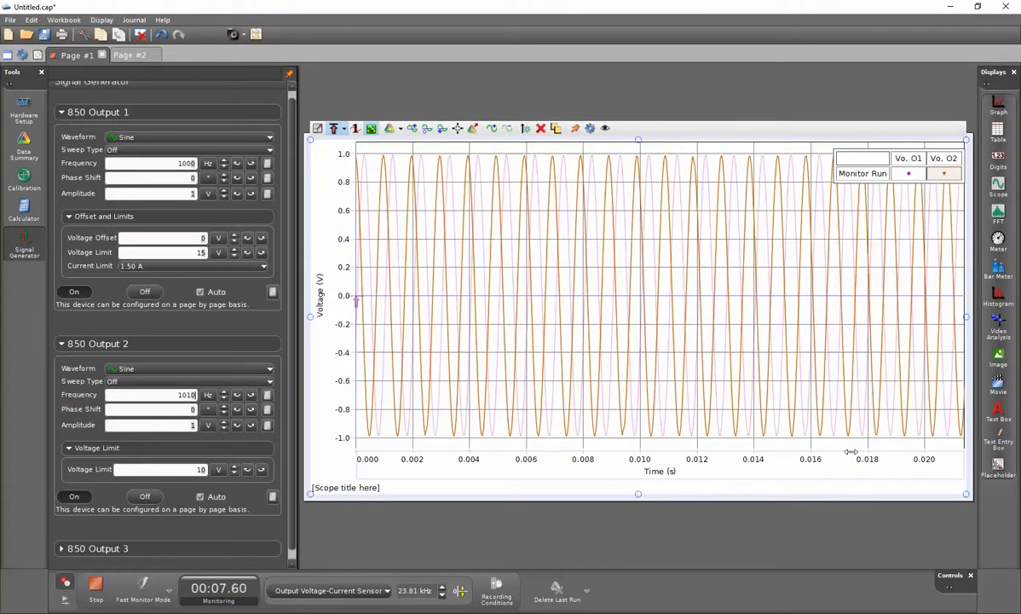
{"action": "left_click_drag", "start_coordinate": [765, 461], "coordinate": [707, 460]}
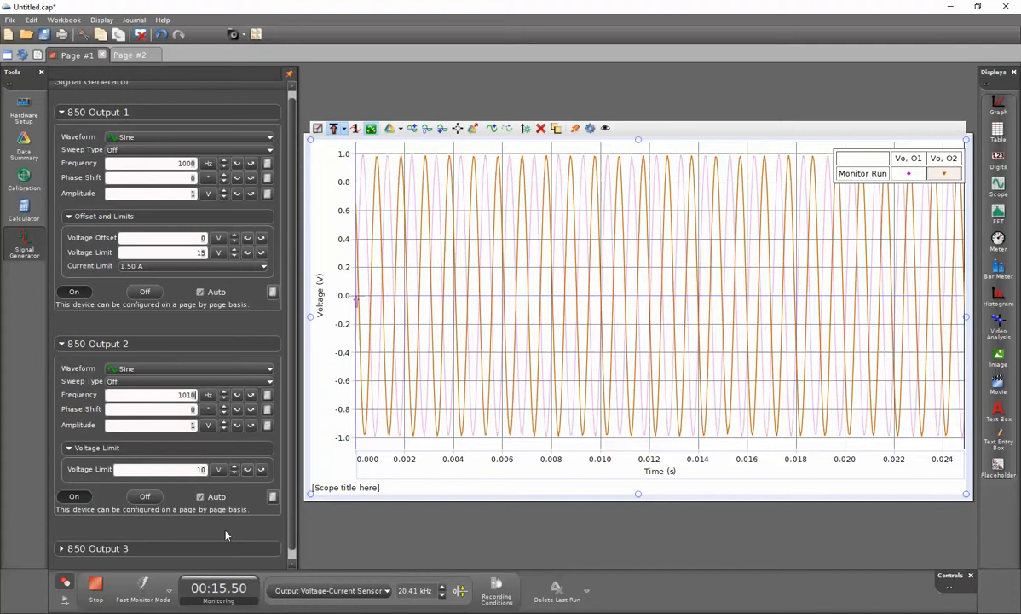
{"action": "left_click", "coordinate": [95, 584]}
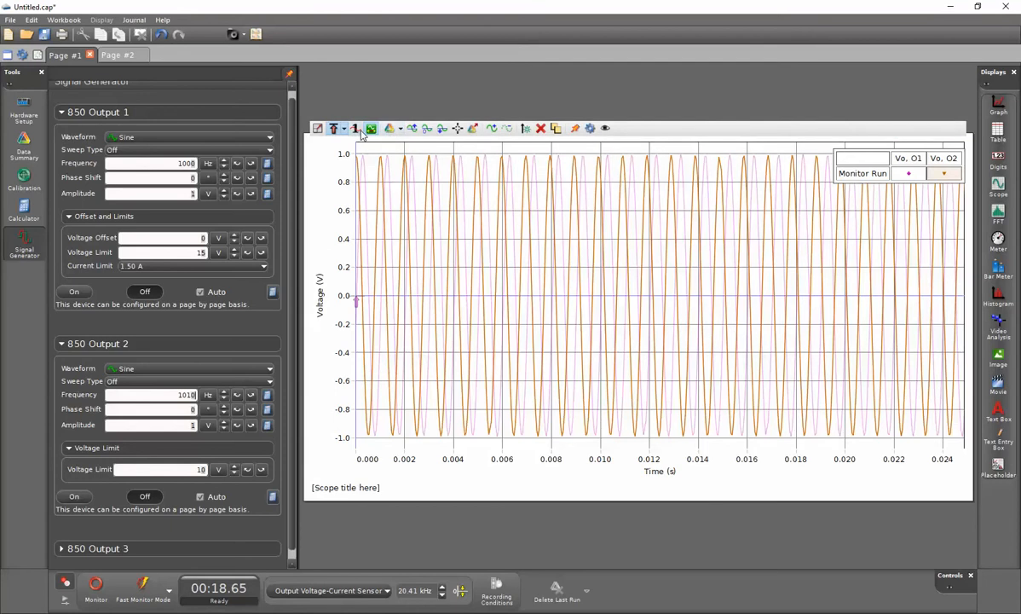
{"action": "left_click", "coordinate": [468, 136]}
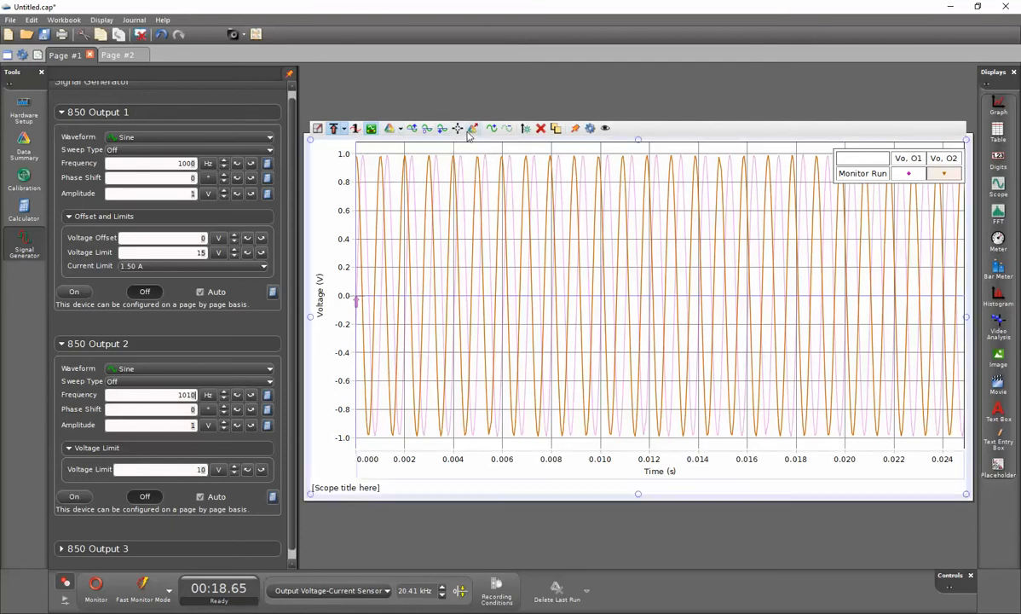
Plot Output Voltage, Ch O1 (V) on the Page #2 graph and add Output Voltage, Ch O2 (V) as a similar measurement.
{"action": "left_click", "coordinate": [118, 56]}
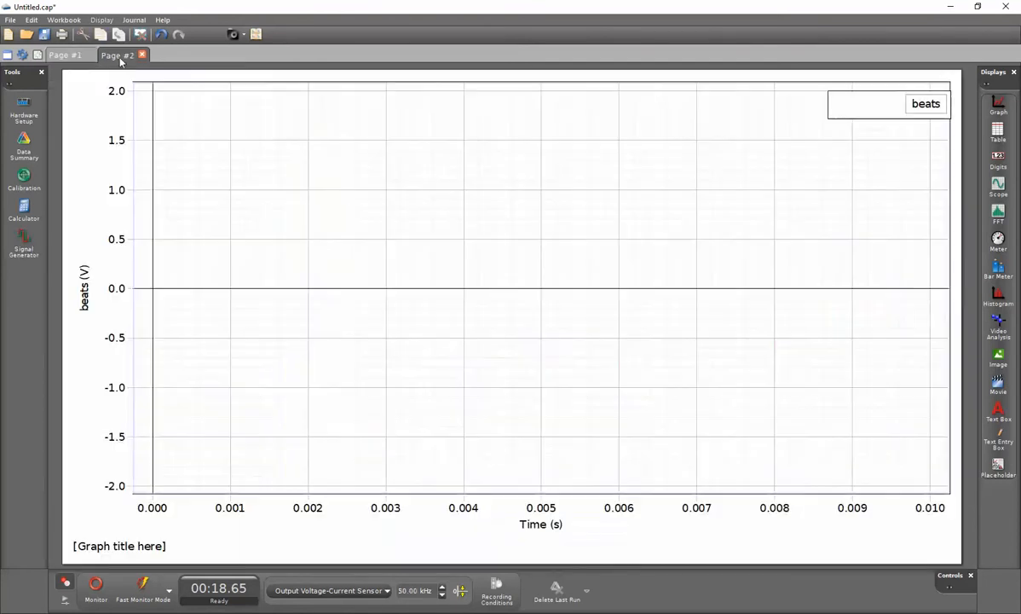
{"action": "left_click", "coordinate": [84, 290]}
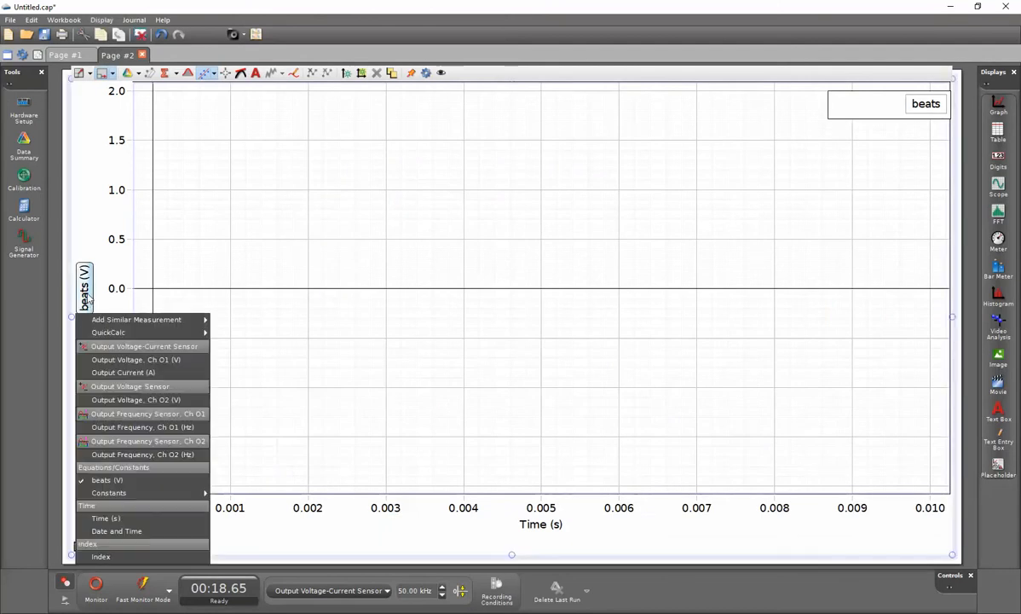
{"action": "left_click", "coordinate": [110, 360]}
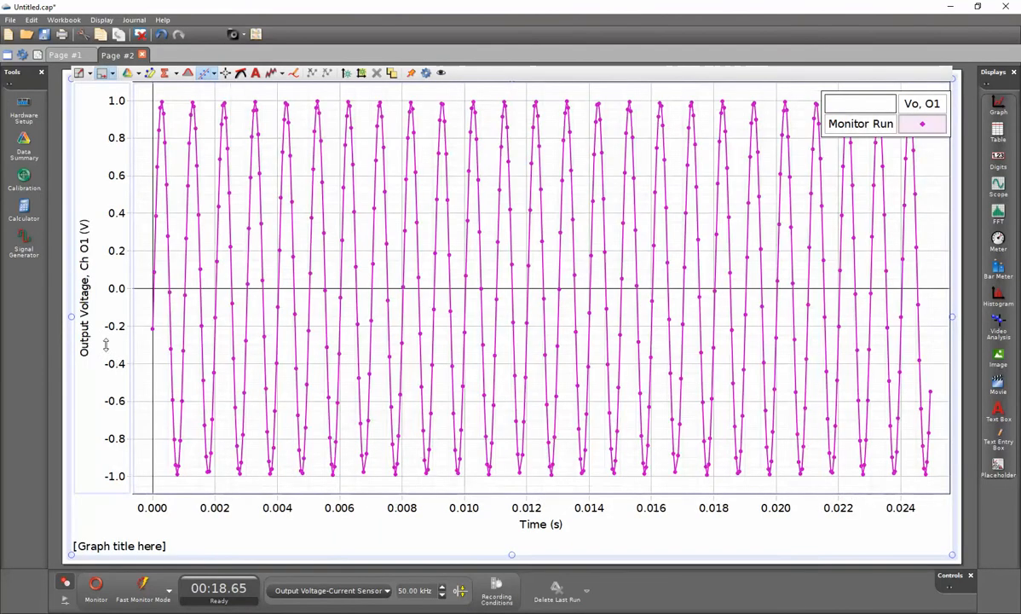
{"action": "left_click", "coordinate": [87, 305]}
{"action": "mouse_move", "coordinate": [170, 365]}
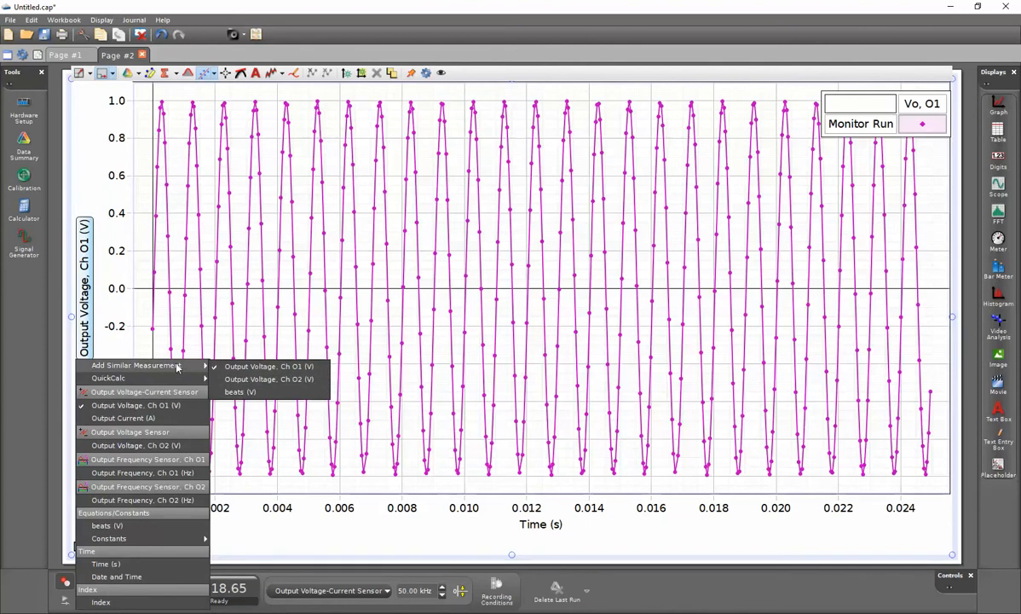
{"action": "left_click", "coordinate": [243, 379]}
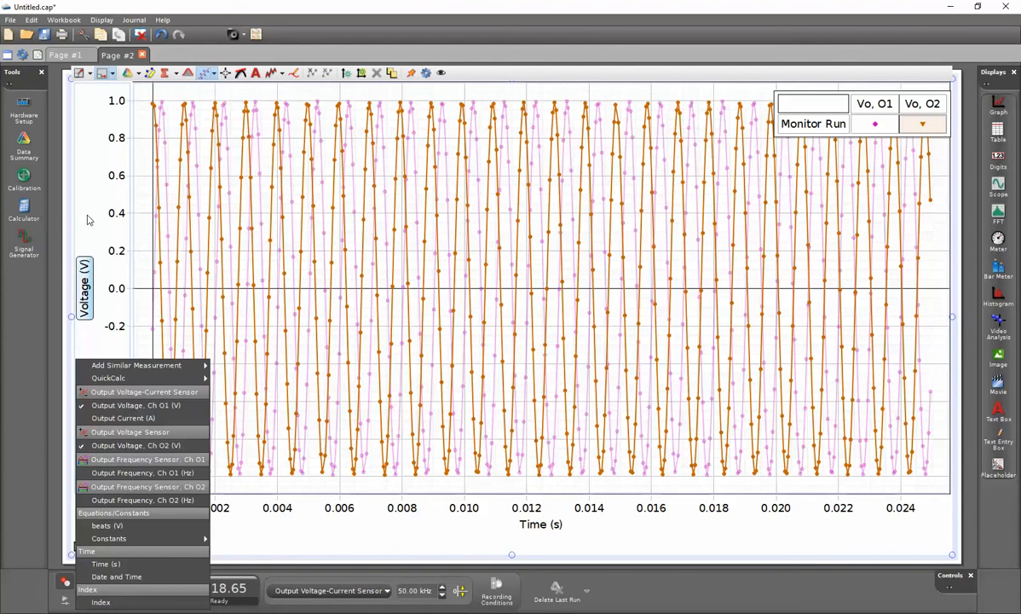
Change the graph's vertical measurement from the two output voltages to beats (V).
{"action": "left_click", "coordinate": [85, 297]}
{"action": "left_click", "coordinate": [85, 297]}
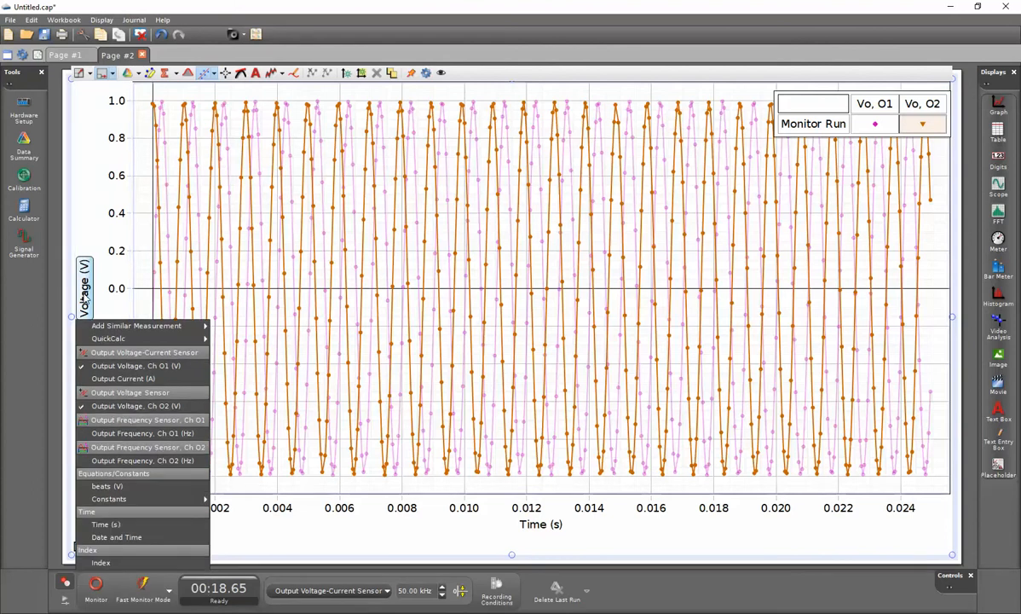
{"action": "left_click", "coordinate": [120, 488]}
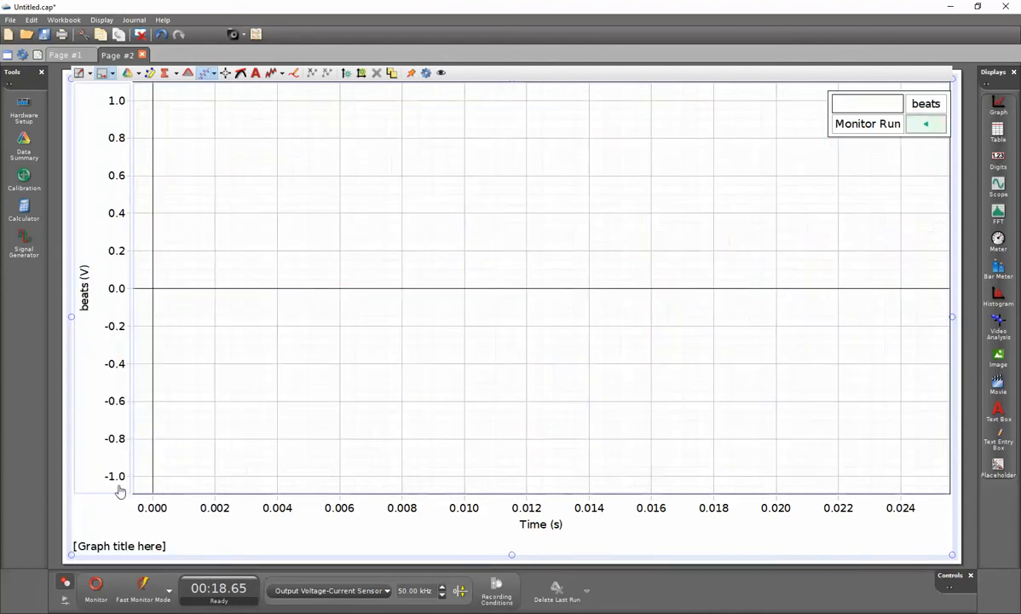
Reinsert Output Voltage, Ch O1 (V) and Output Voltage, Ch O2 (V) in the beats calculation and accept it so that the sum is recalculated.
{"action": "left_click", "coordinate": [104, 112]}
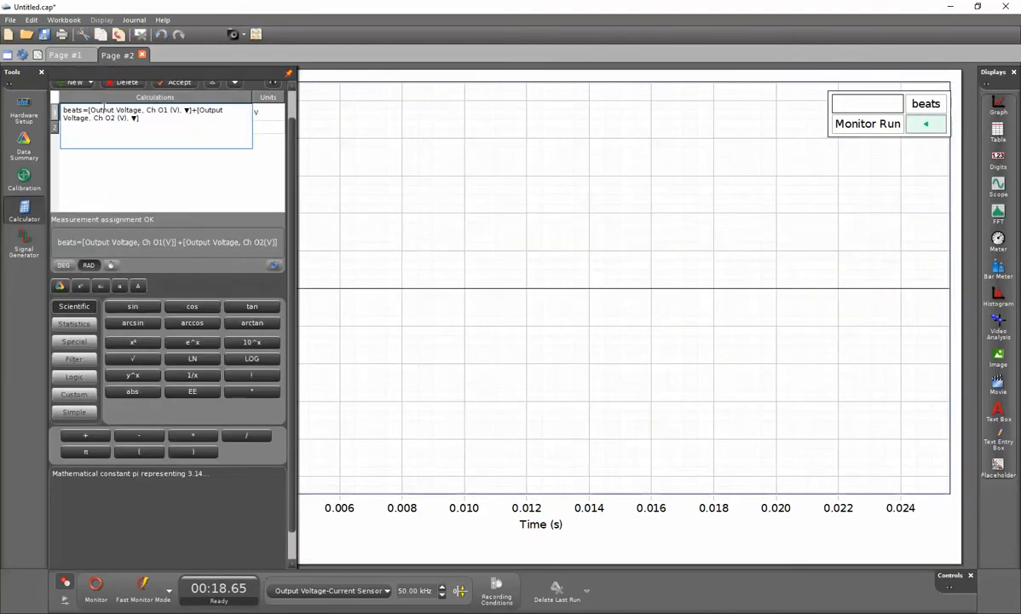
{"action": "left_click", "coordinate": [103, 110]}
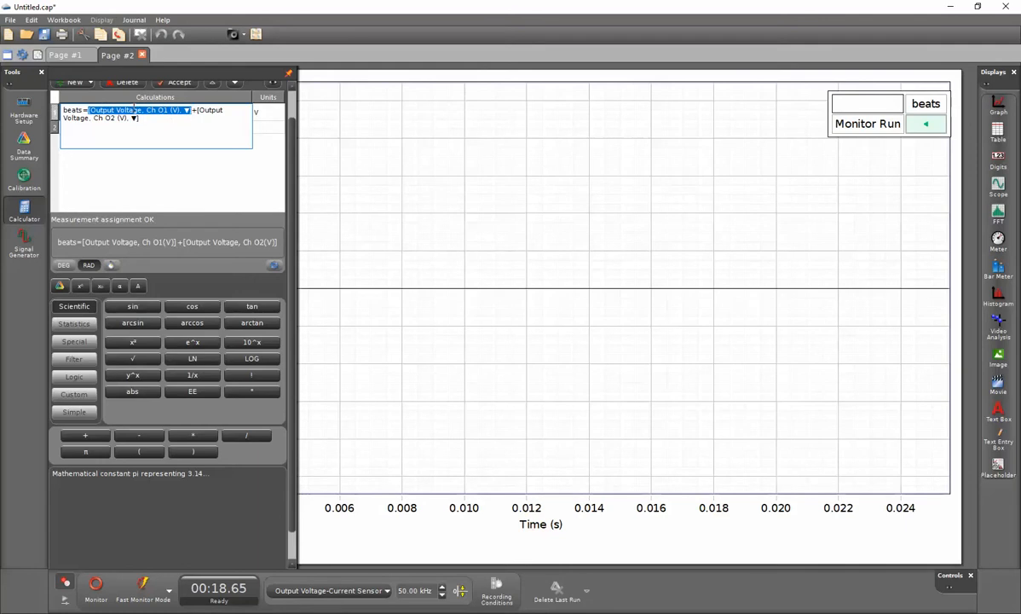
{"action": "left_click", "coordinate": [133, 110]}
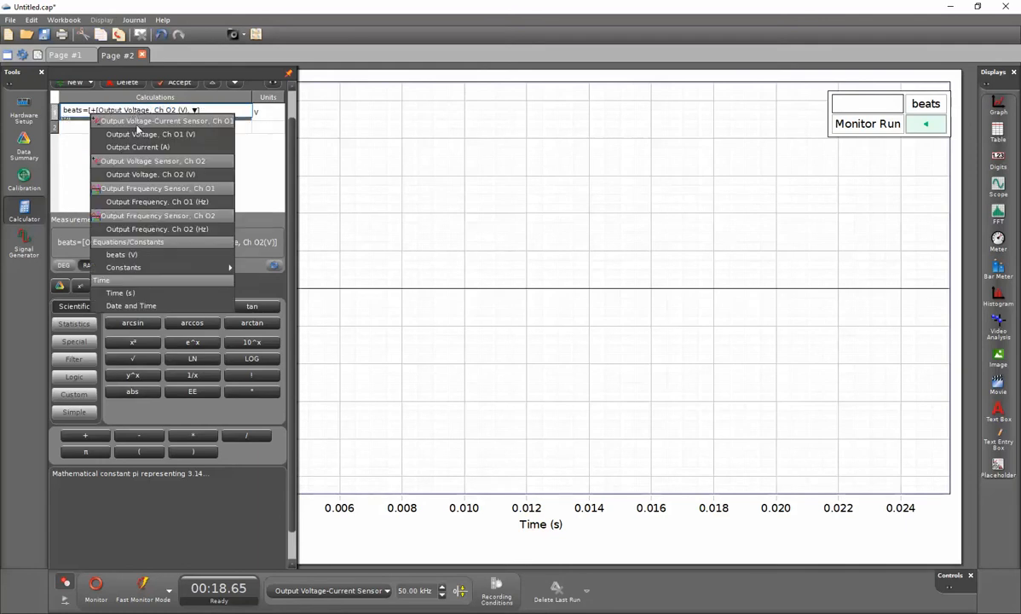
{"action": "left_click", "coordinate": [132, 136]}
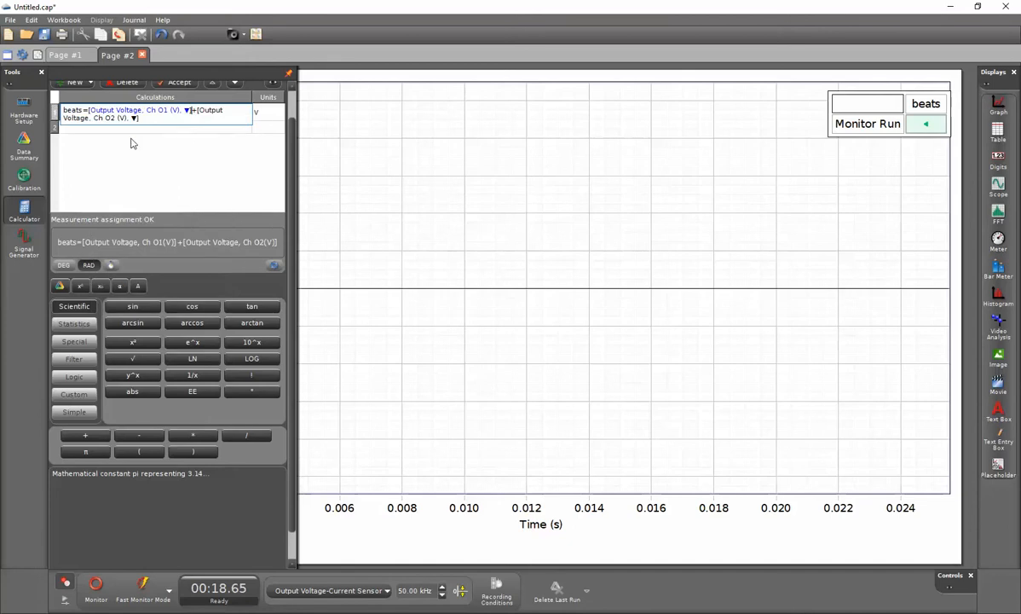
{"action": "left_click", "coordinate": [205, 110]}
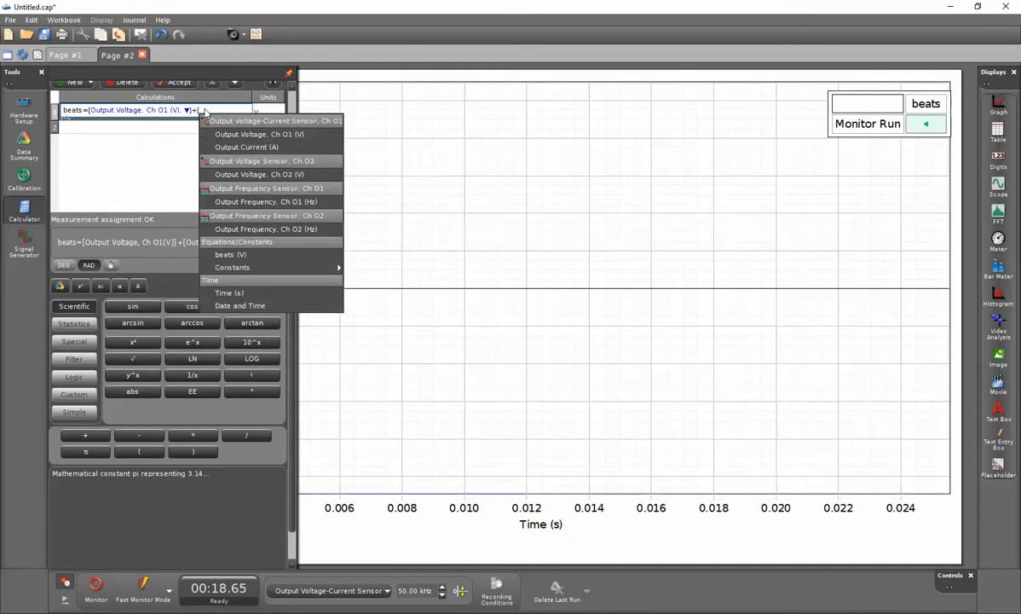
{"action": "left_click", "coordinate": [243, 175]}
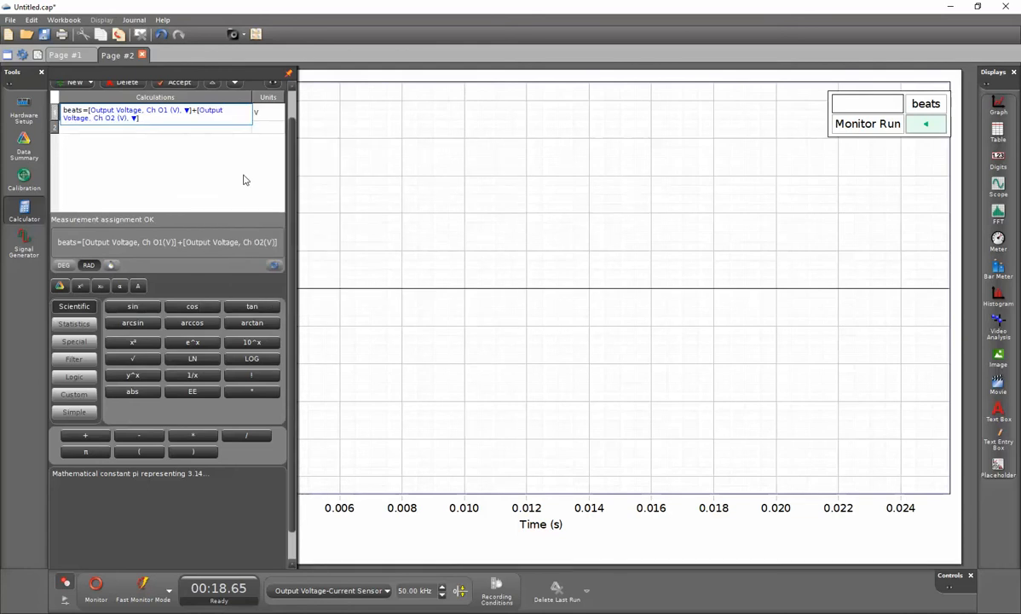
{"action": "key", "text": "Return"}
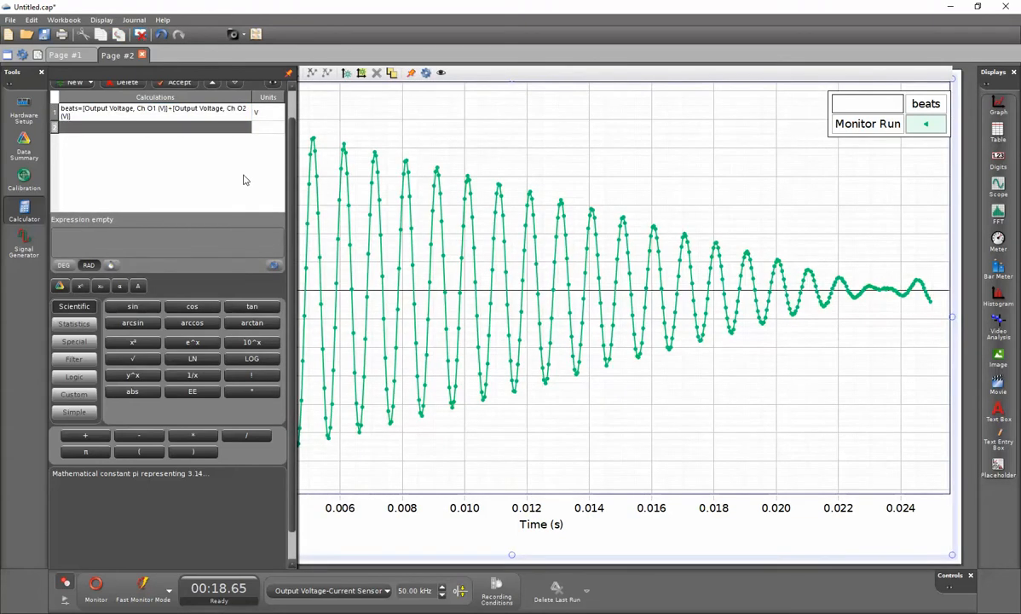
{"action": "left_click", "coordinate": [24, 210]}
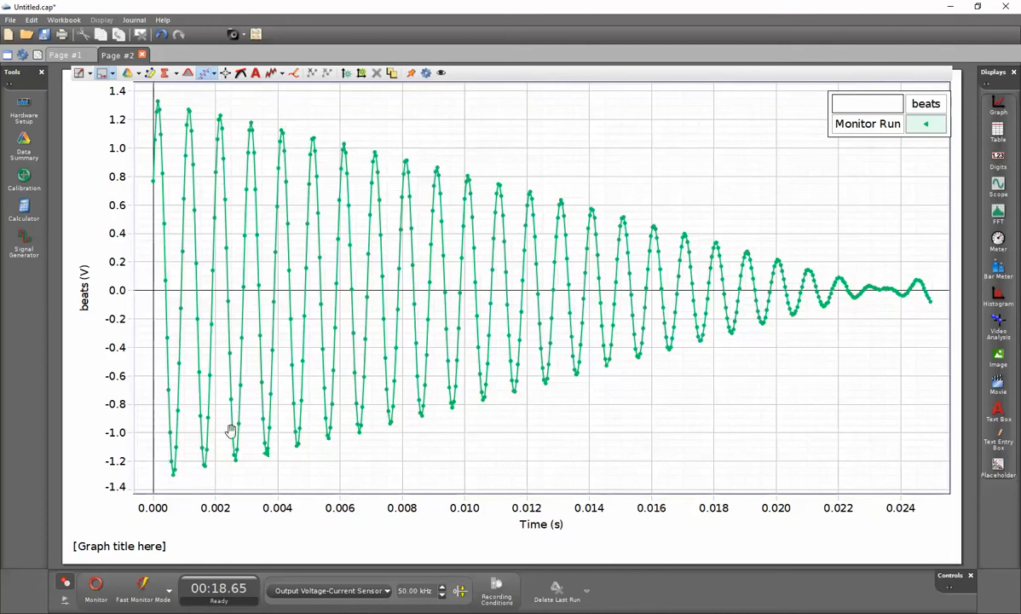
Edit the frequency of 850 Output 2 in the signal generator settings for Page #2.
{"action": "left_click", "coordinate": [25, 246]}
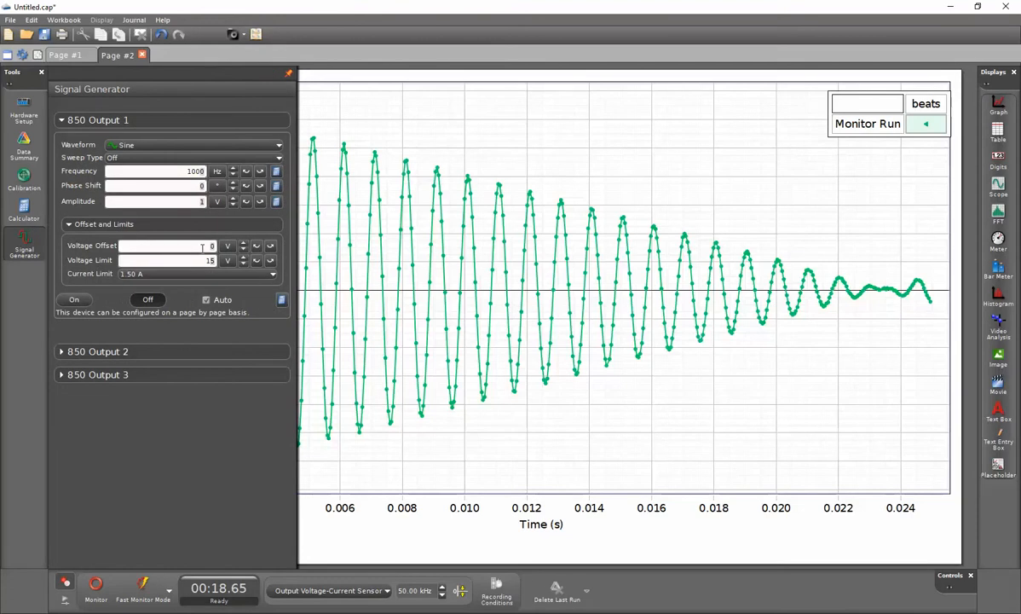
{"action": "left_click", "coordinate": [63, 352]}
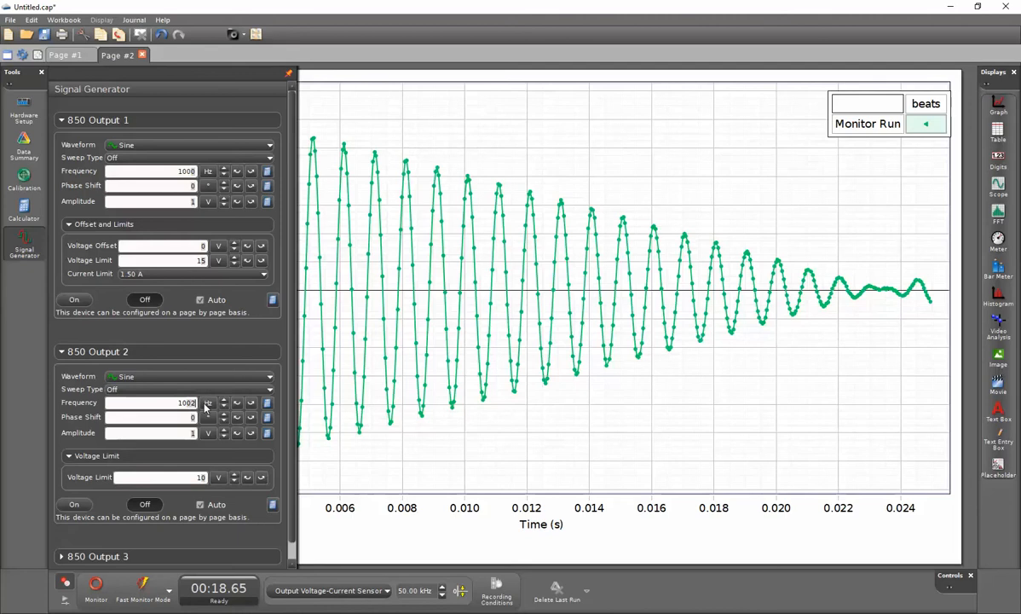
{"action": "key", "text": "BackSpace"}
{"action": "key", "text": "BackSpace"}
{"action": "type", "text": "2"}
{"action": "left_click", "coordinate": [24, 246]}
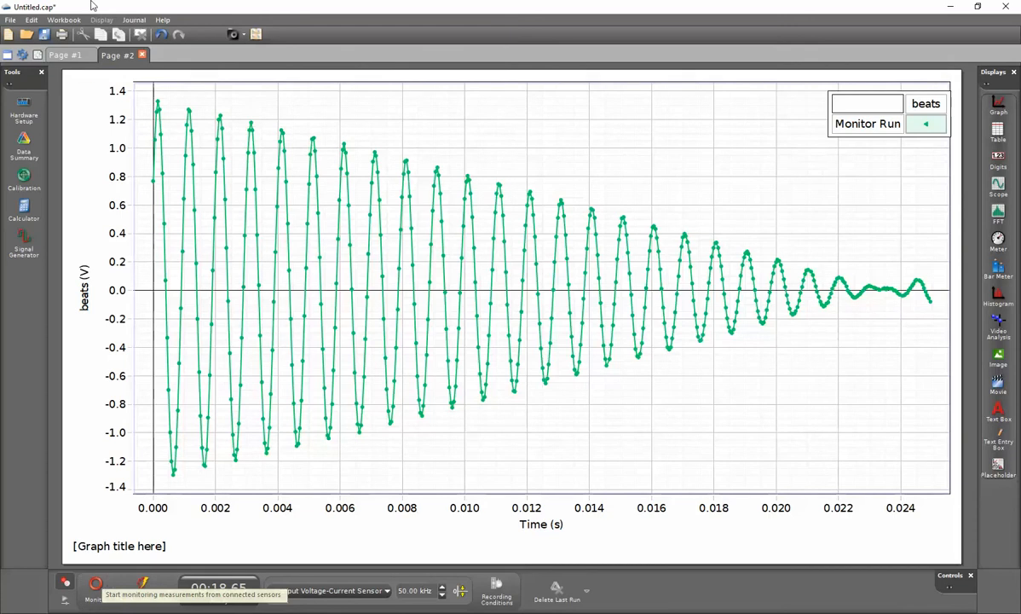
Set the frequency of 850 Output 2 to 1020 Hz on Page #1 and start monitoring.
{"action": "left_click", "coordinate": [66, 55]}
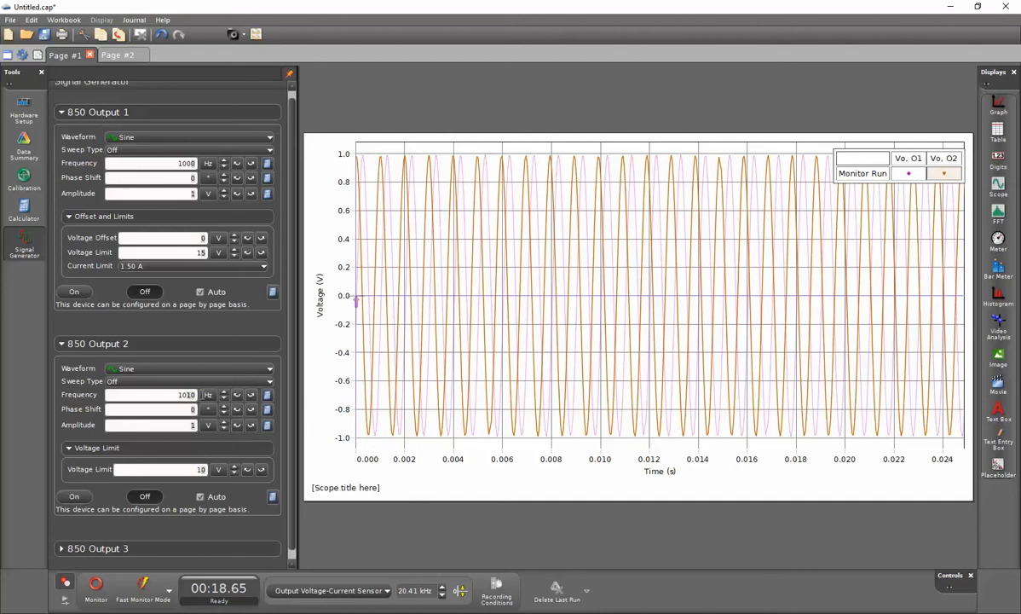
{"action": "type", "text": "20"}
{"action": "left_click", "coordinate": [97, 585]}
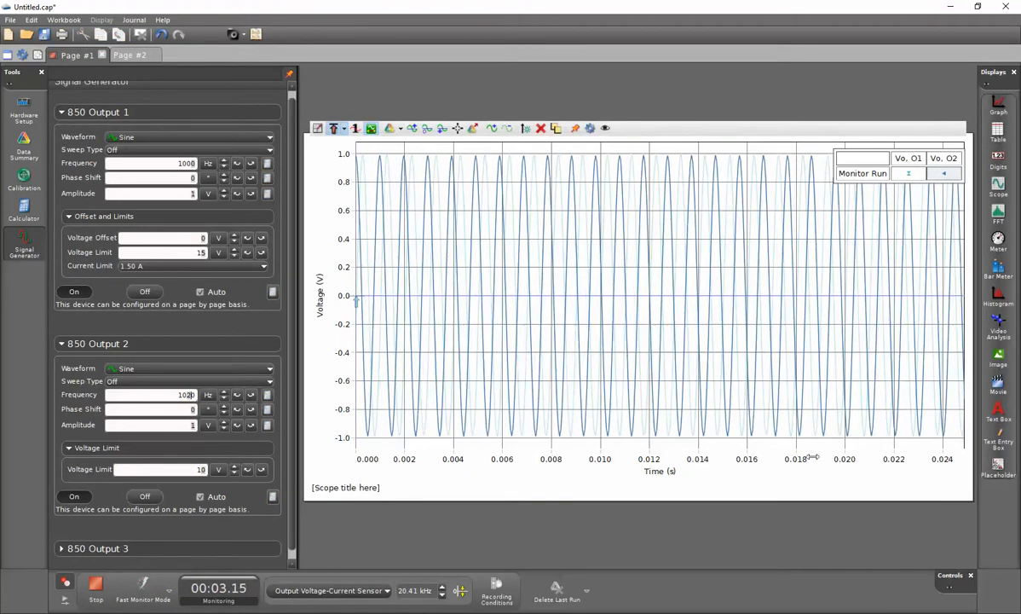
Extend the scope's time axis to about 0.049 s, ending with monitoring stopped and a data snapshot taken of the traces.
{"action": "left_click_drag", "start_coordinate": [812, 458], "coordinate": [653, 449]}
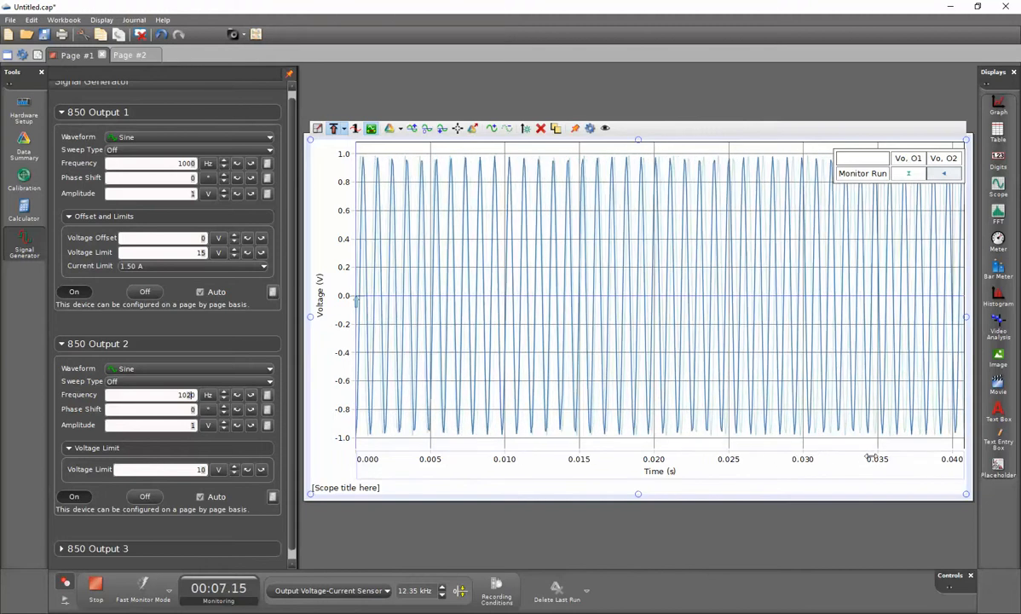
{"action": "left_click_drag", "start_coordinate": [871, 458], "coordinate": [682, 458]}
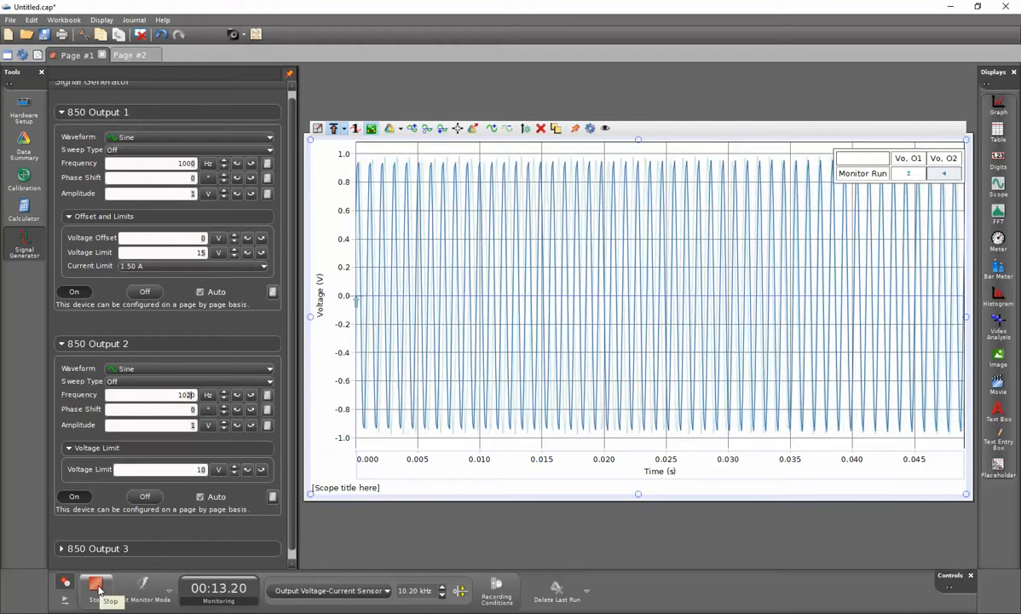
{"action": "left_click", "coordinate": [96, 584]}
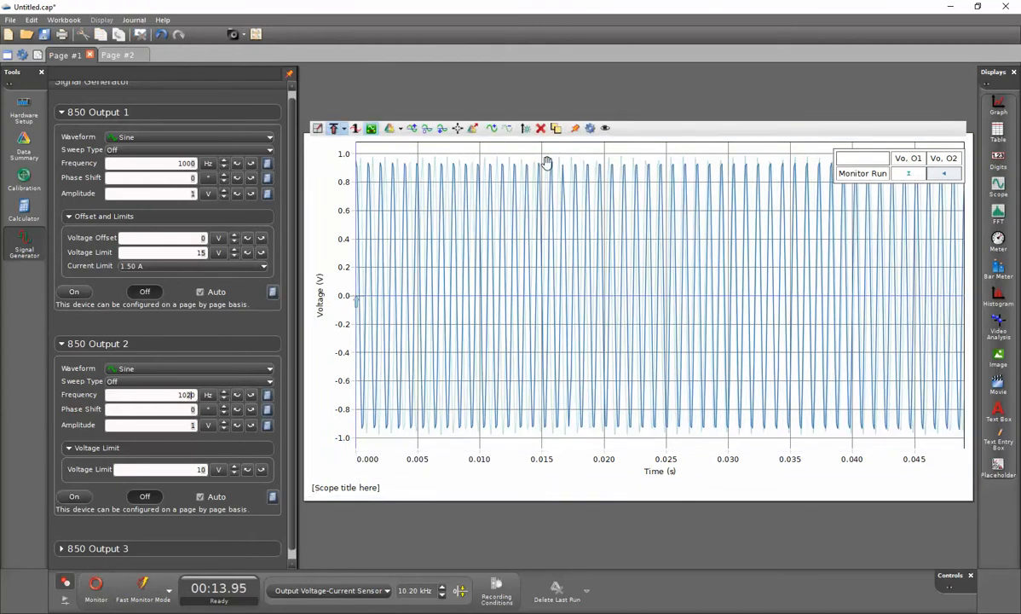
{"action": "left_click", "coordinate": [474, 130]}
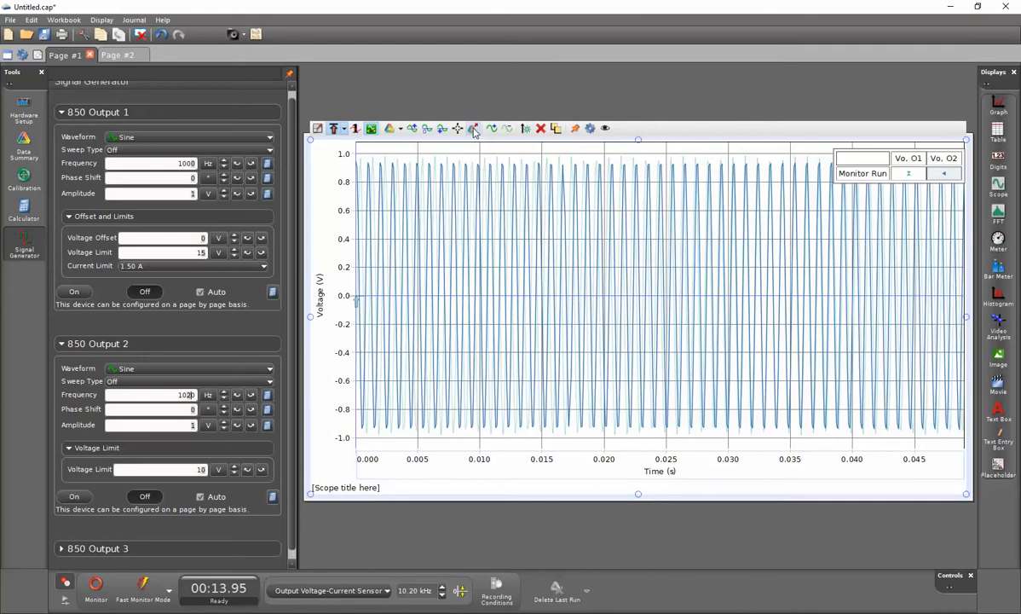
Reselect Output Voltage, Ch O1 (V) and Output Voltage, Ch O2 (V) in the beats calculation for Page #2 and accept the expression.
{"action": "left_click", "coordinate": [120, 57]}
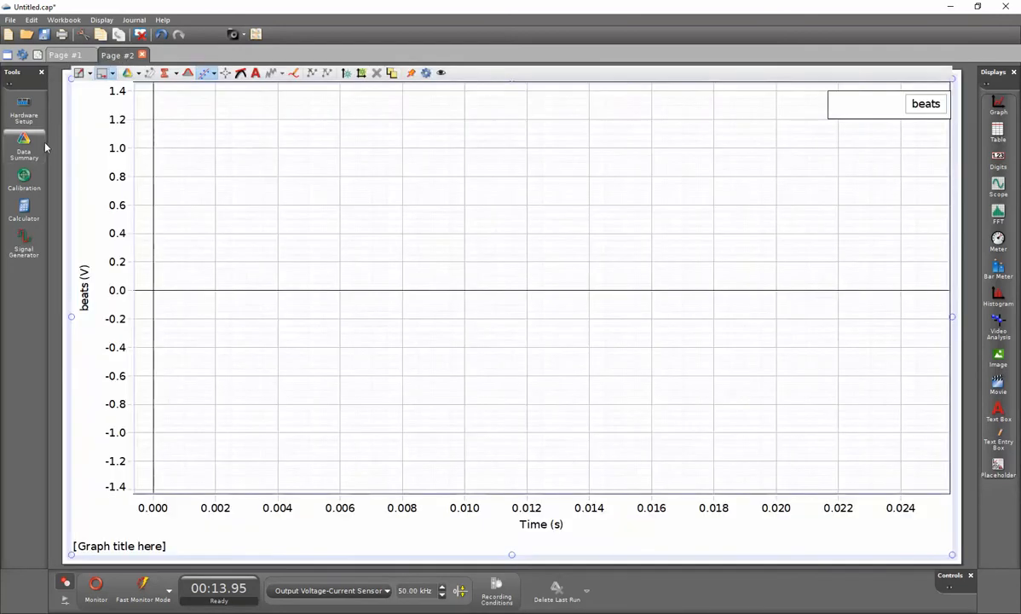
{"action": "left_click", "coordinate": [24, 208]}
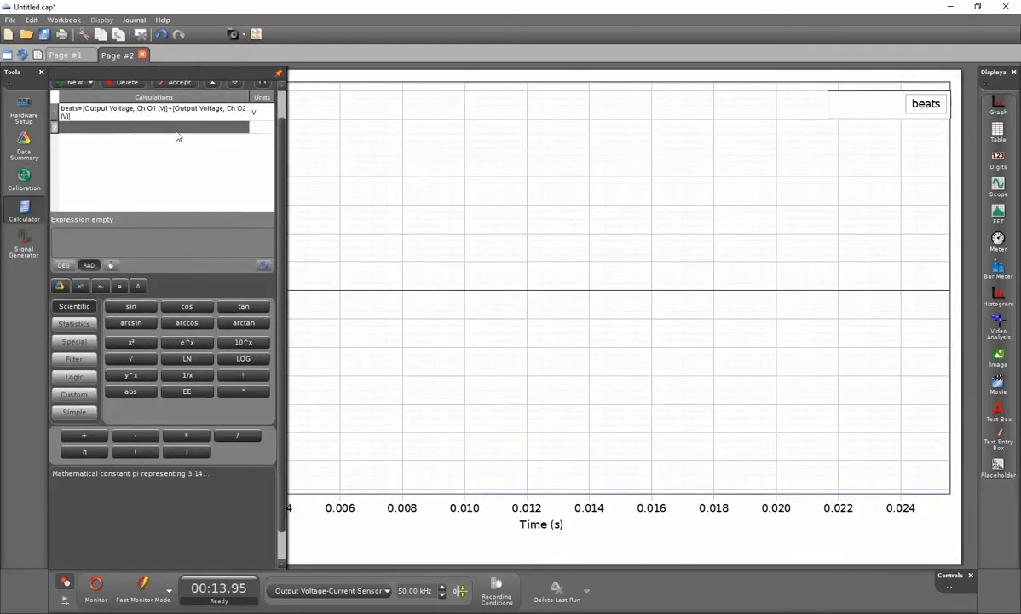
{"action": "left_click", "coordinate": [122, 113]}
{"action": "left_click", "coordinate": [121, 110]}
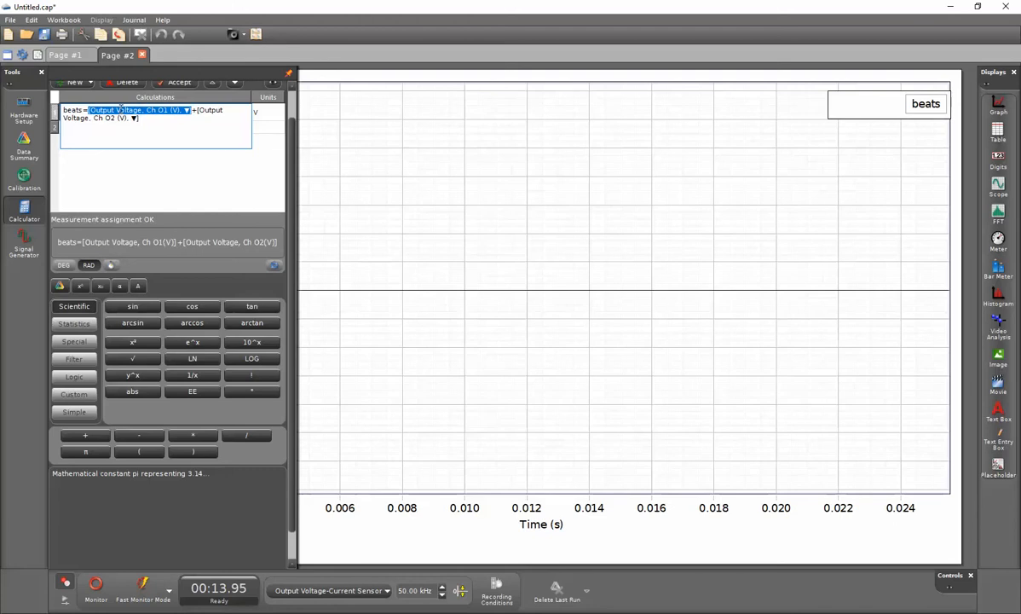
{"action": "left_click", "coordinate": [121, 109]}
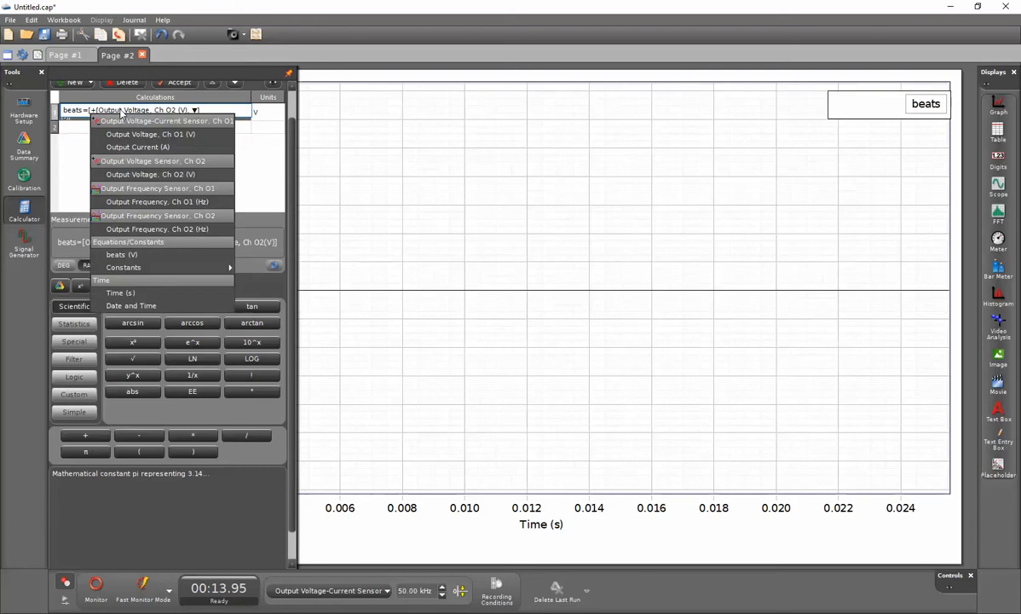
{"action": "left_click", "coordinate": [124, 134]}
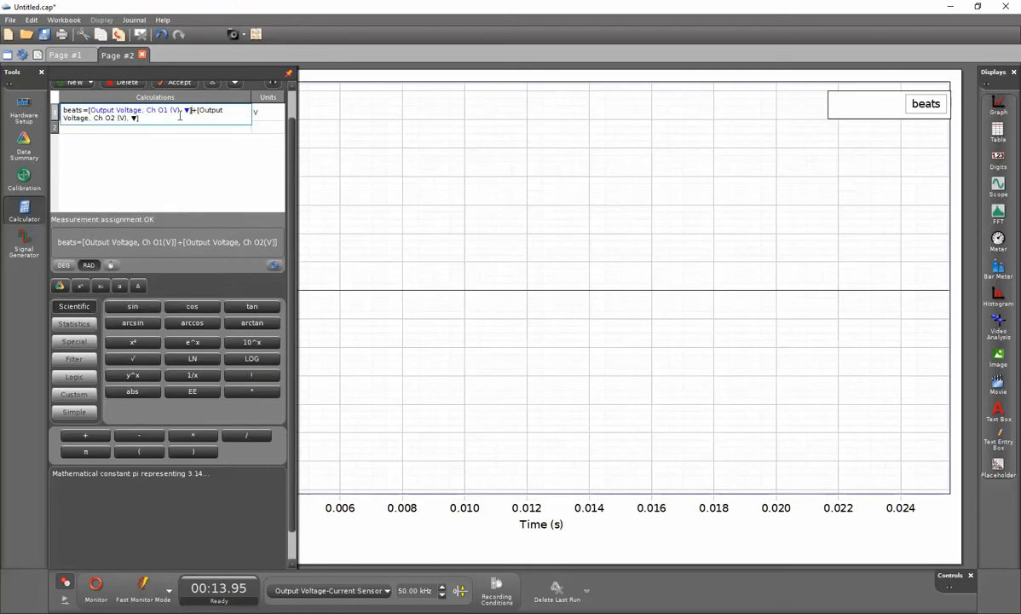
{"action": "left_click", "coordinate": [213, 112]}
{"action": "left_click", "coordinate": [213, 111]}
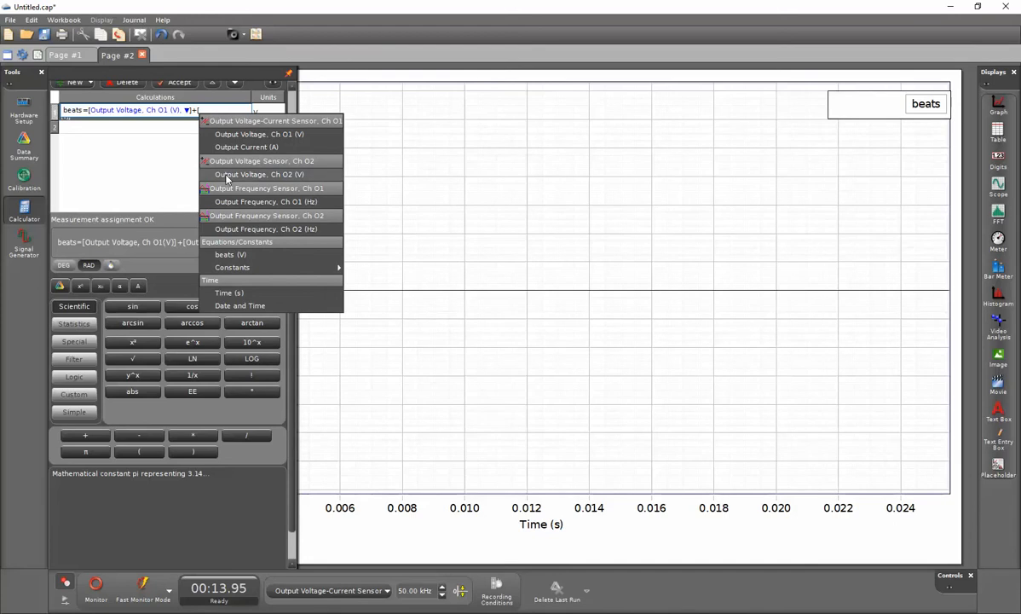
{"action": "left_click", "coordinate": [227, 175]}
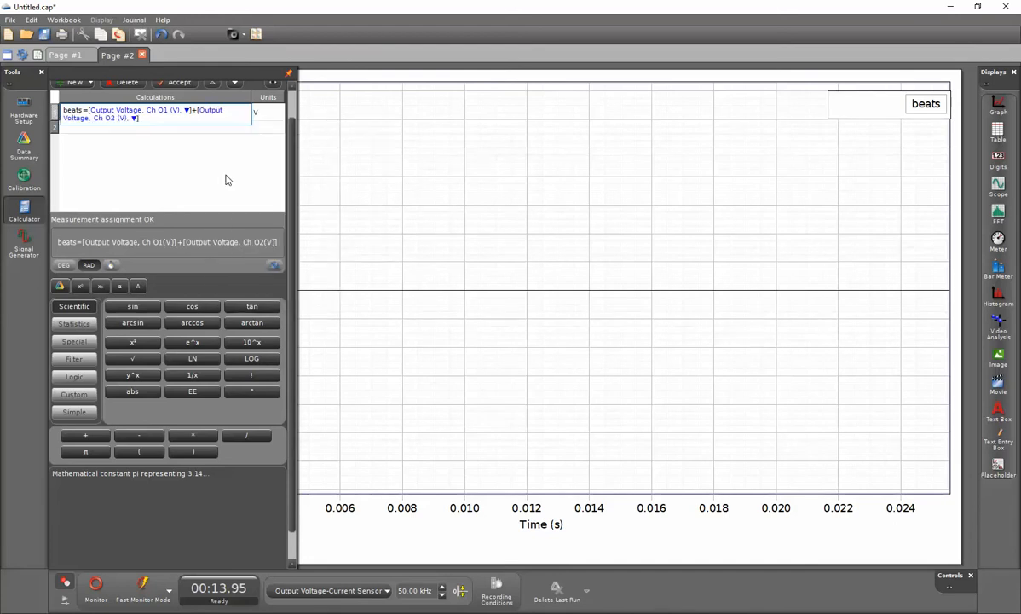
{"action": "key", "text": "Return"}
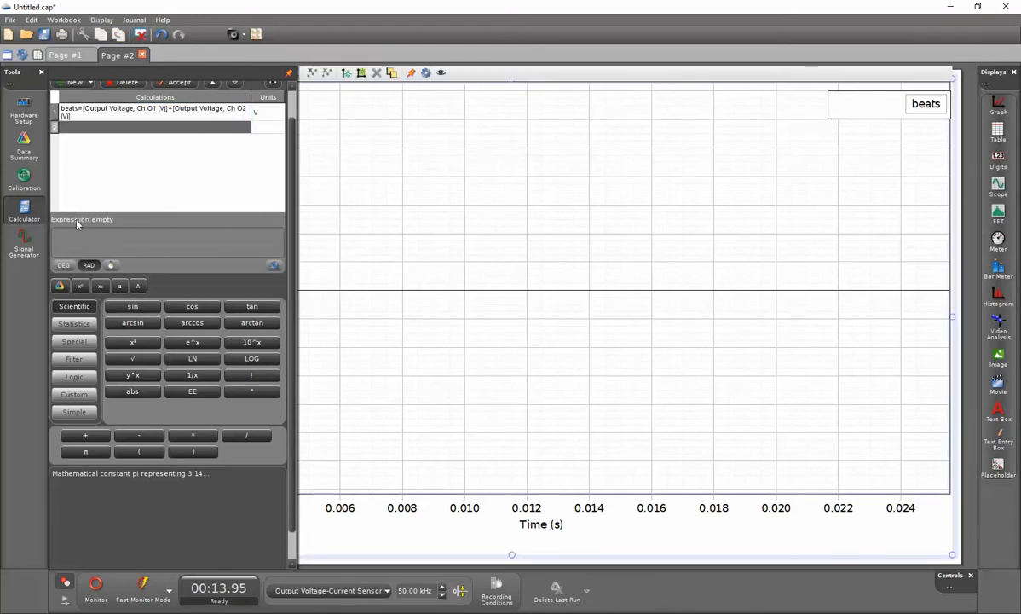
{"action": "left_click", "coordinate": [23, 207]}
Replace beats (V) on the graph's vertical axis with Output Voltage, Ch O1 (V) and add Output Voltage, Ch O2 (V) as a similar measurement.
{"action": "left_click", "coordinate": [85, 298]}
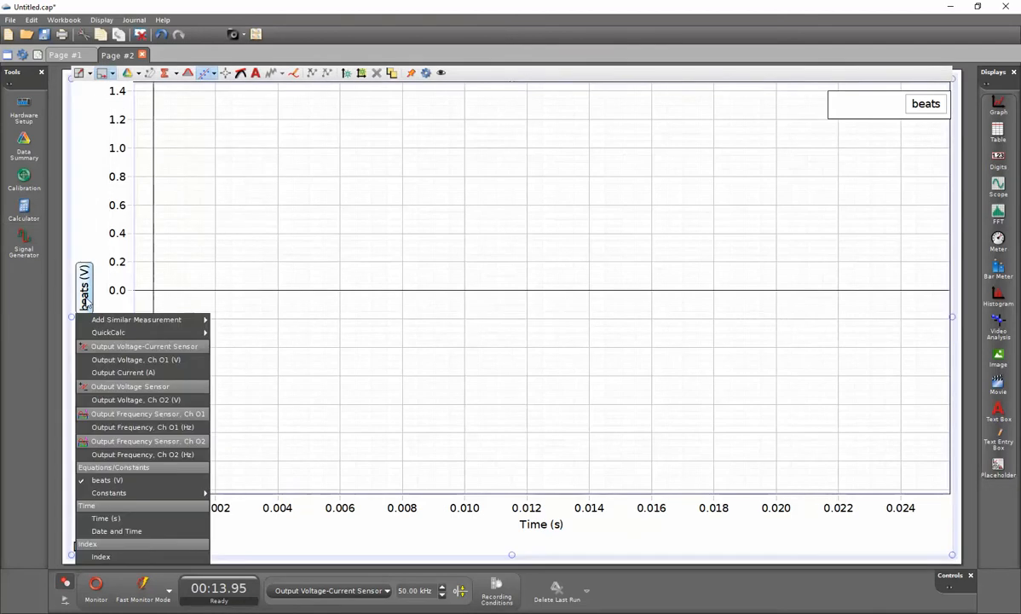
{"action": "left_click", "coordinate": [99, 362]}
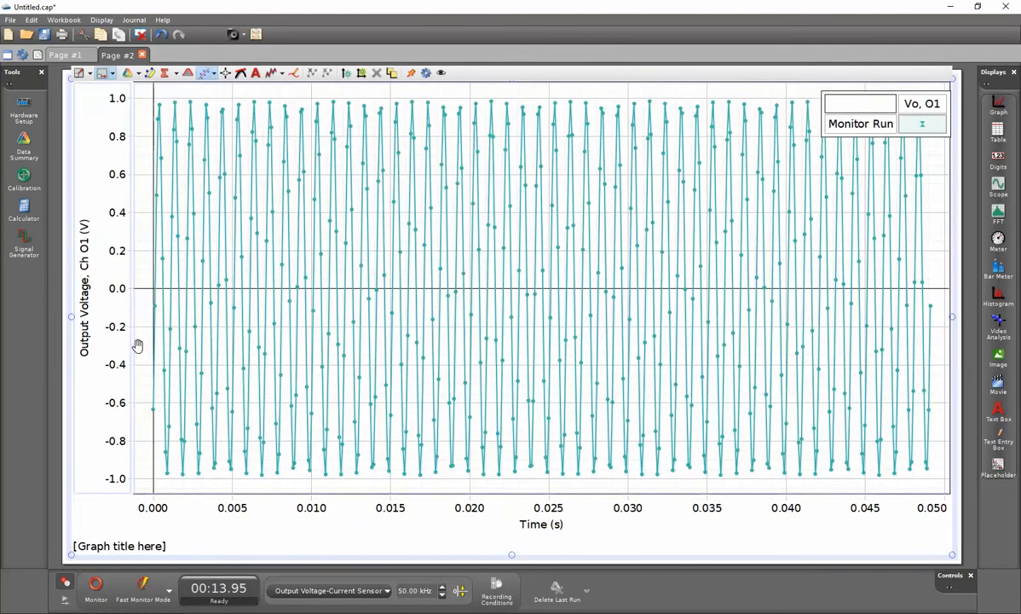
{"action": "left_click", "coordinate": [84, 328]}
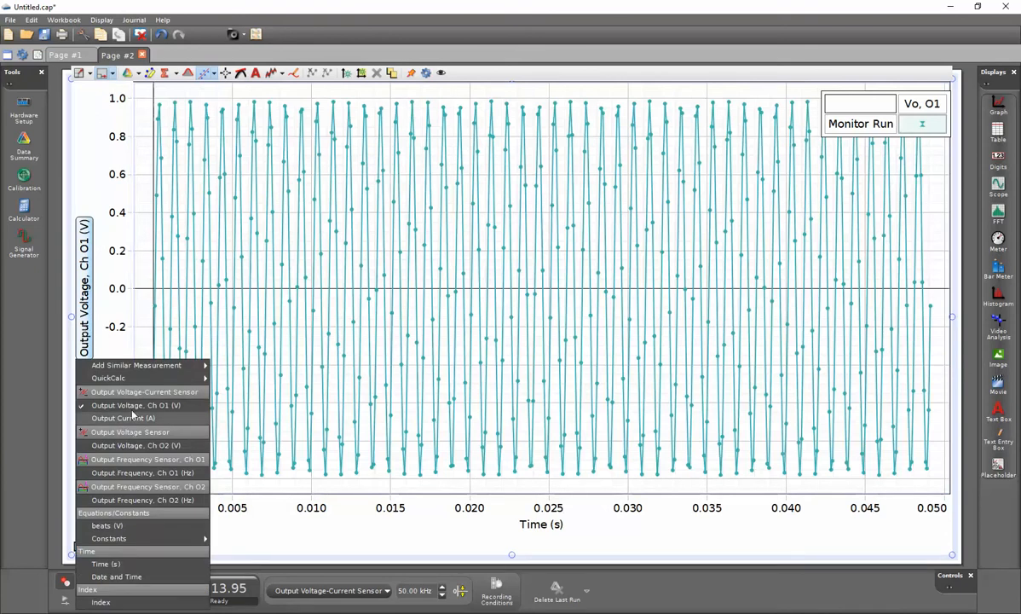
{"action": "mouse_move", "coordinate": [136, 365]}
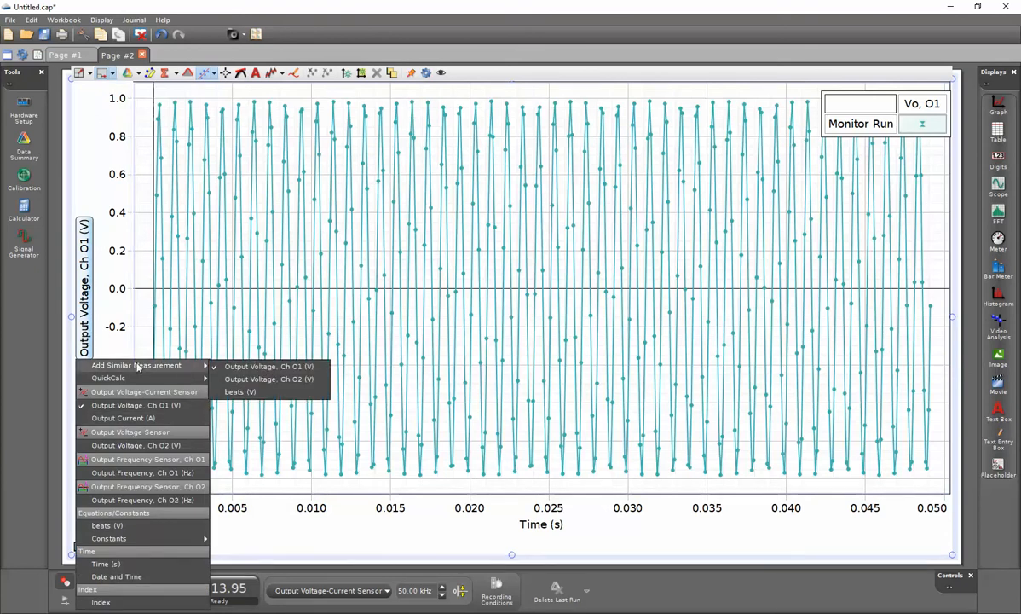
{"action": "left_click", "coordinate": [269, 379]}
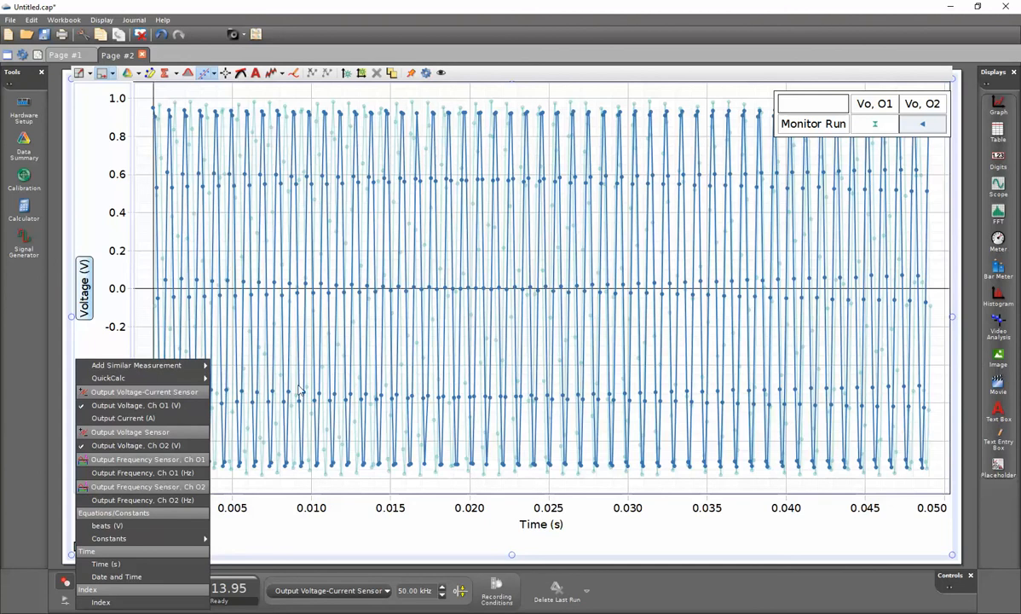
{"action": "left_click", "coordinate": [372, 538]}
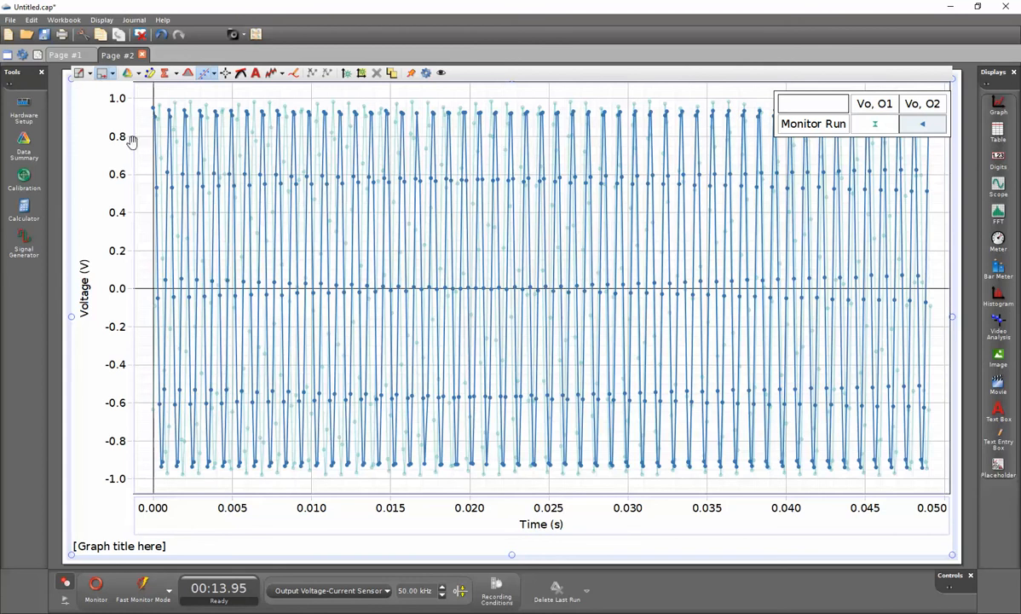
Switch the graph's vertical axis from the two output voltages back to beats (V).
{"action": "left_click", "coordinate": [84, 300]}
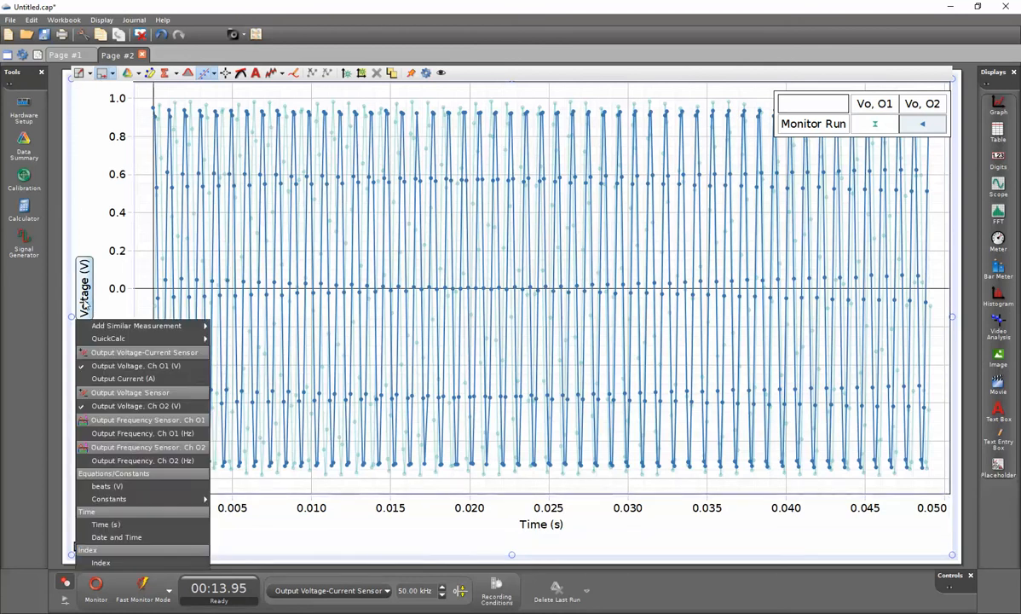
{"action": "left_click", "coordinate": [111, 486]}
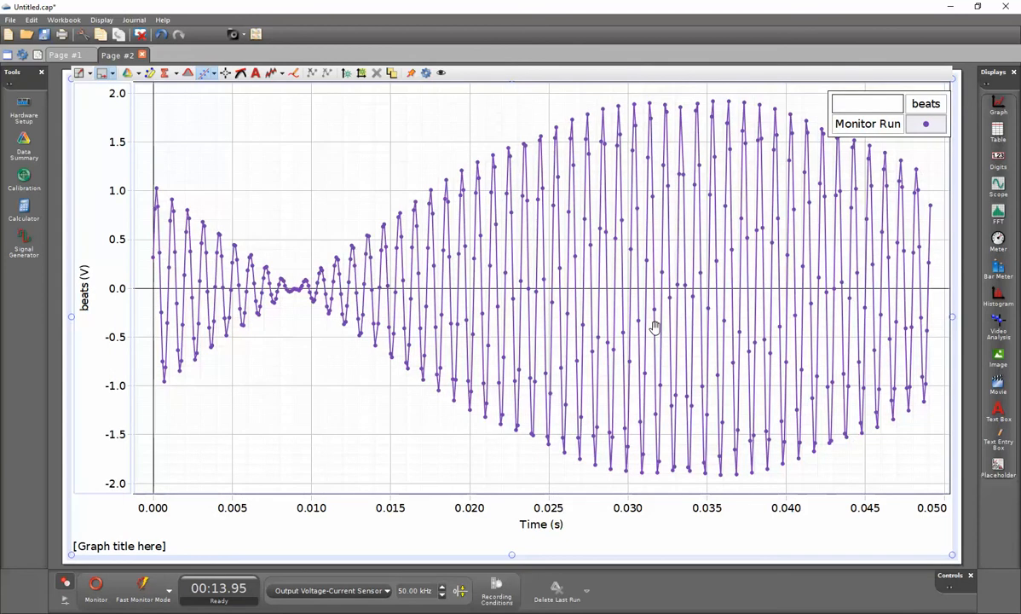